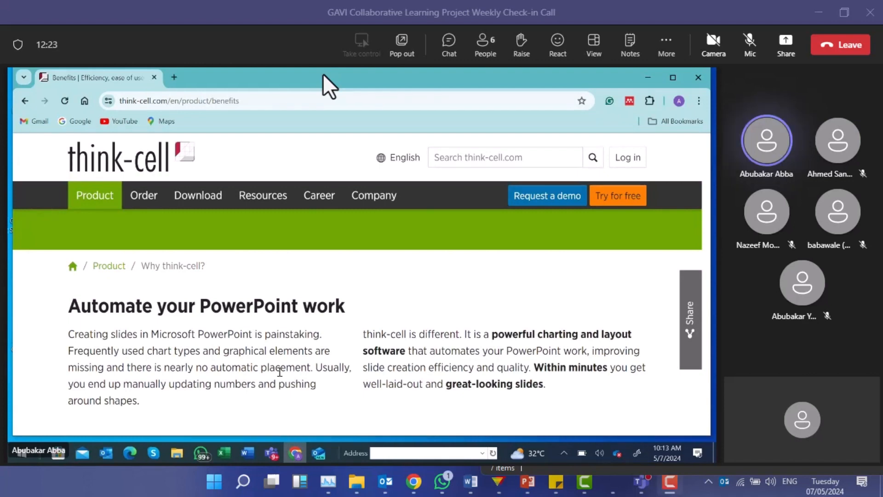
pyautogui.press('XF86AudioRaiseVolume')
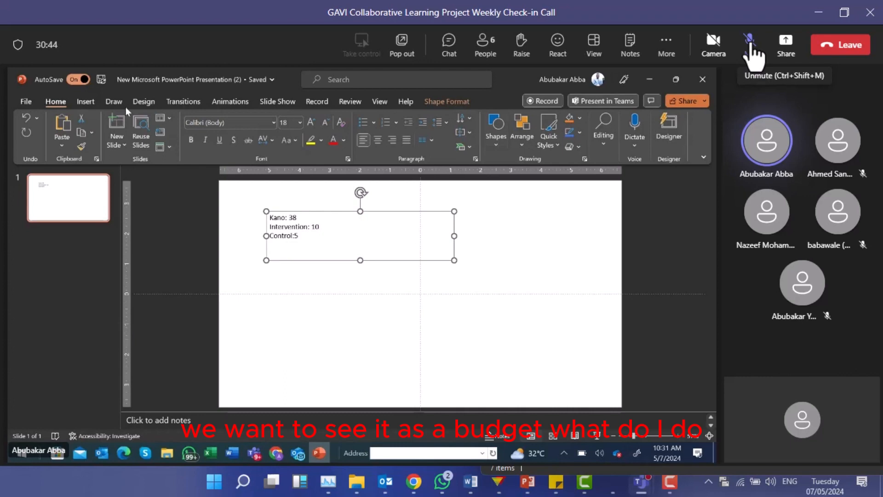
# Insert a think-cell clustered column chart on the slide.
pyautogui.click(83, 101)
pyautogui.click(318, 140)
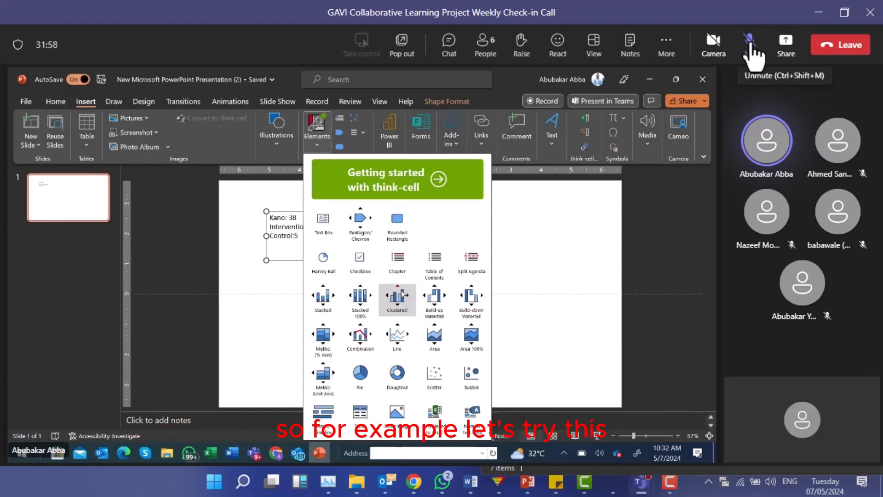
pyautogui.click(400, 295)
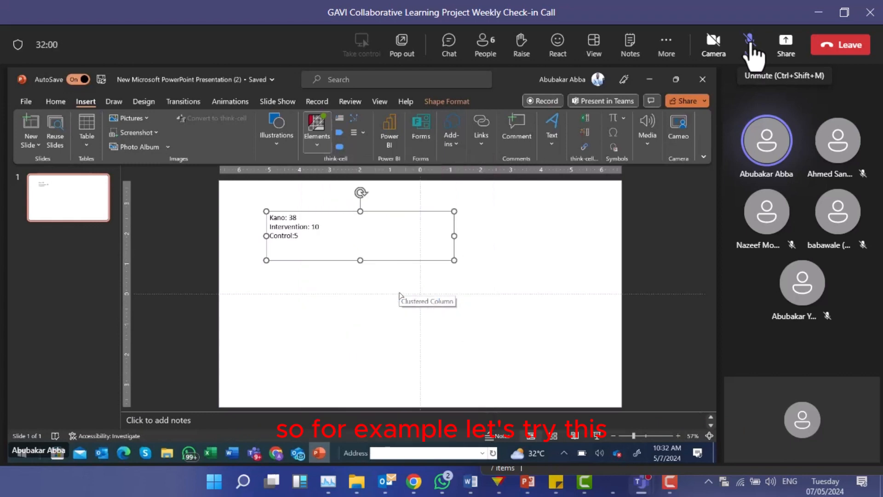
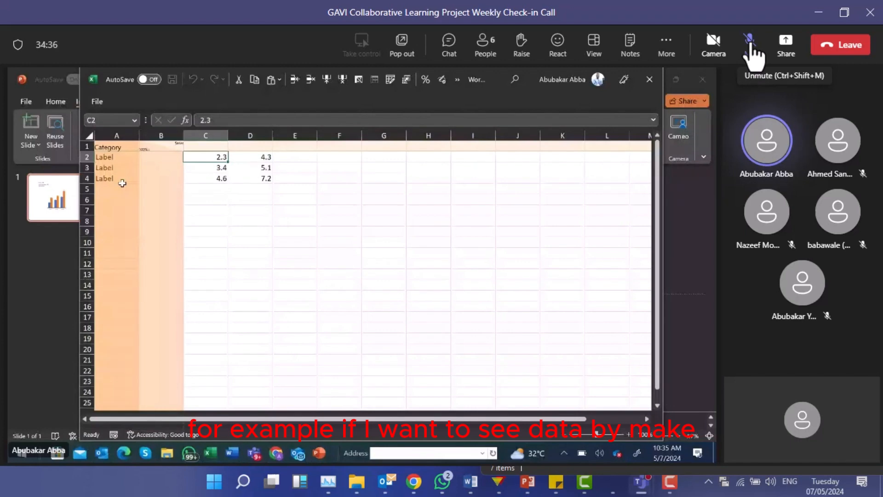
# Enter 2023 and 2024 as the headers of the two data columns in the chart's datasheet.
pyautogui.click(118, 155)
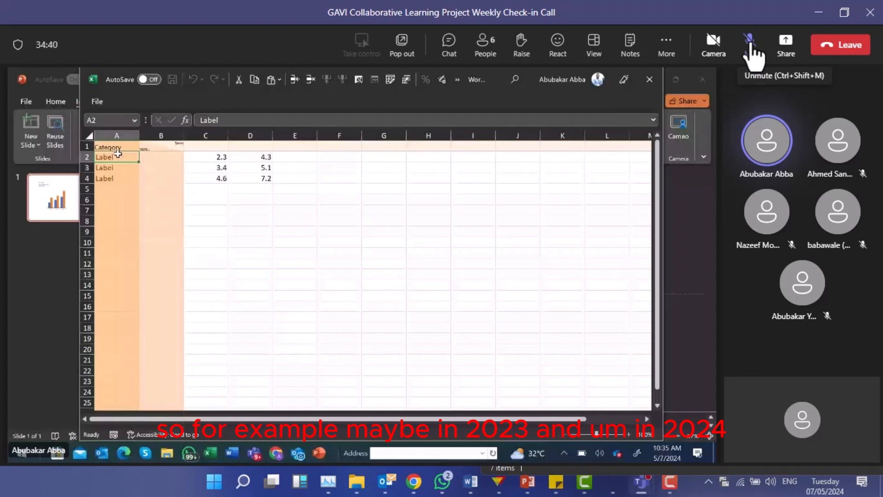
pyautogui.click(210, 144)
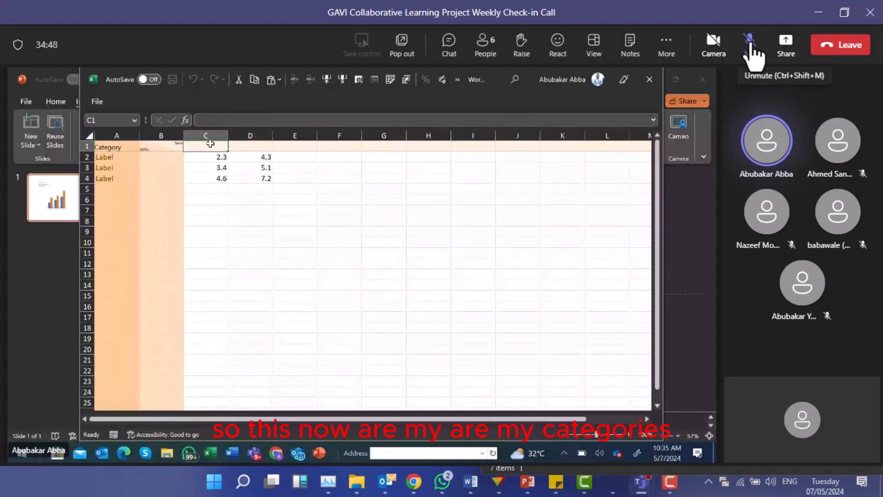
pyautogui.write('2023')
pyautogui.click(240, 146)
pyautogui.write('2024')
pyautogui.click(253, 273)
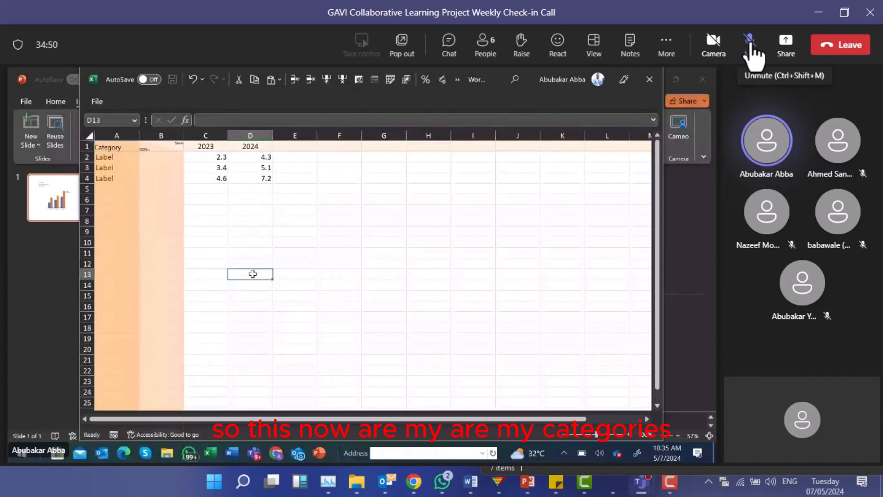
pyautogui.click(105, 157)
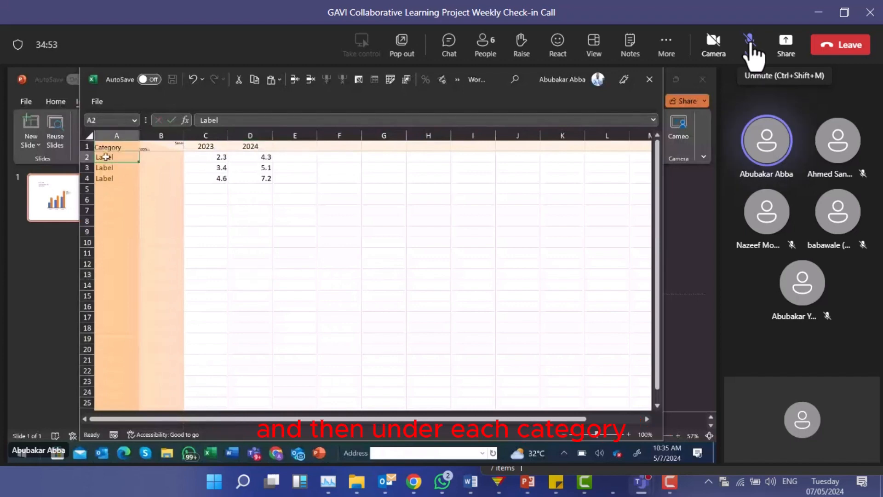
# Replace the two data column headers in cells C1 and D1 with Intervention and Control.
pyautogui.click(214, 147)
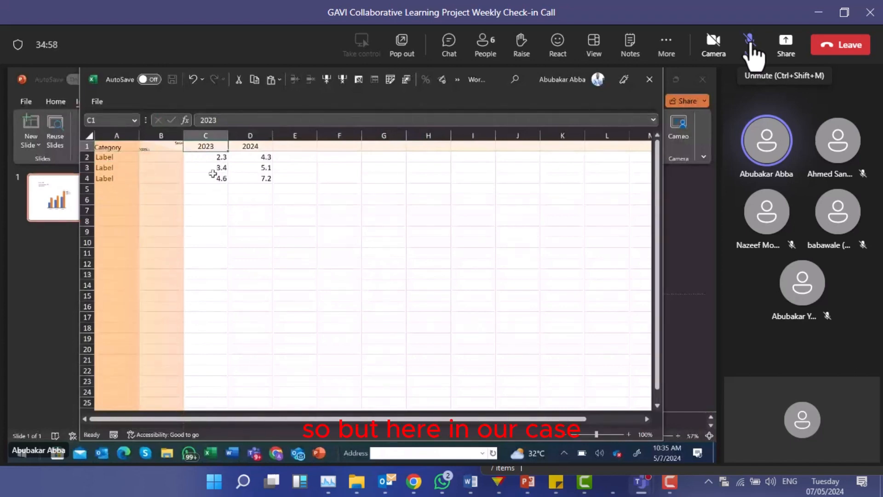
pyautogui.press('BackSpace')
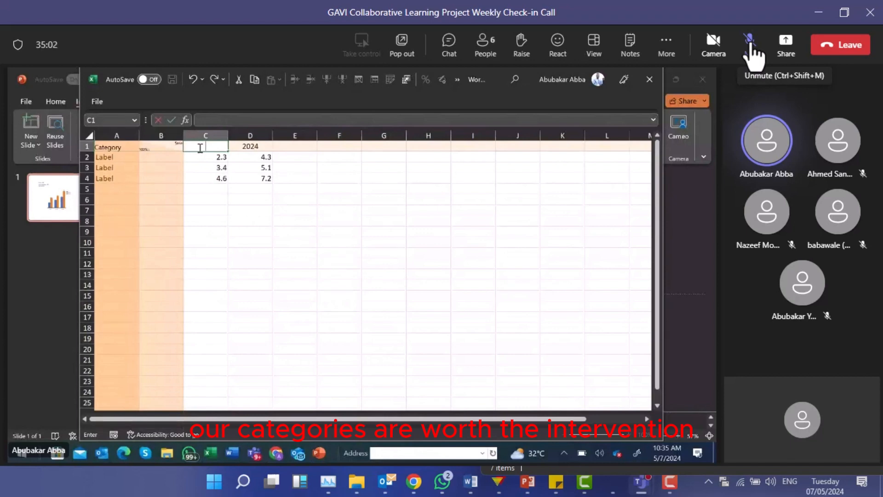
pyautogui.write('Intervention')
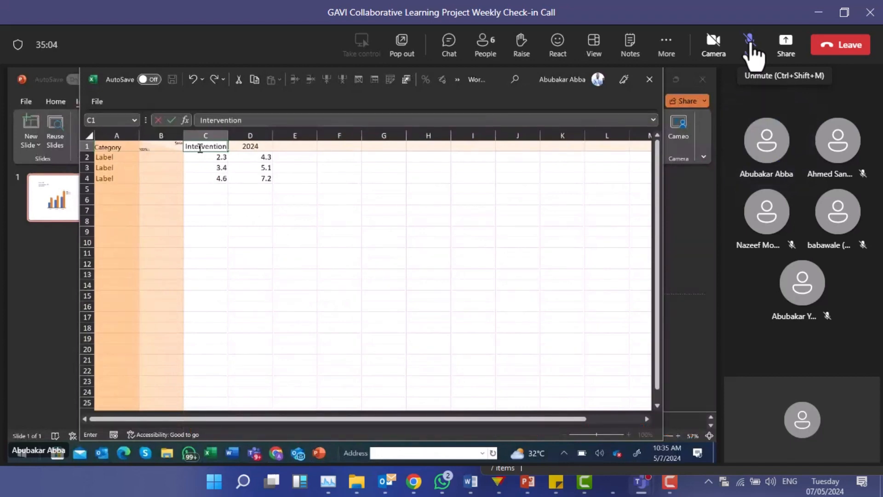
pyautogui.click(256, 145)
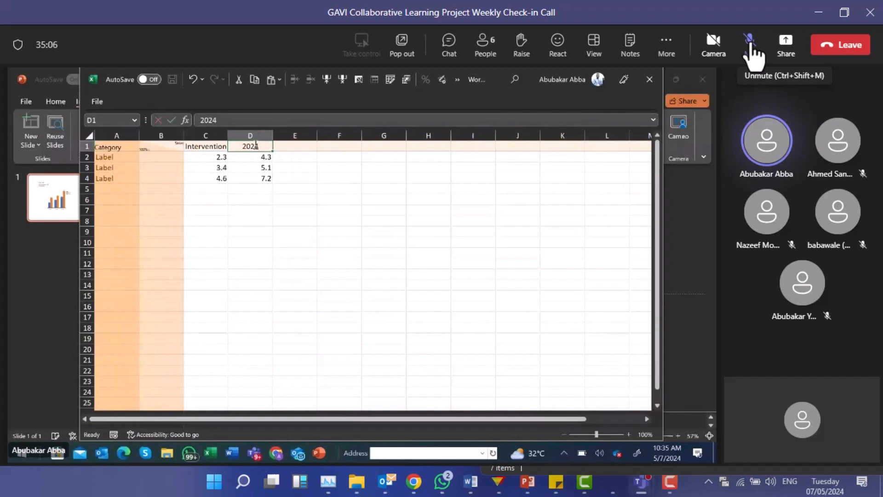
pyautogui.write('Control')
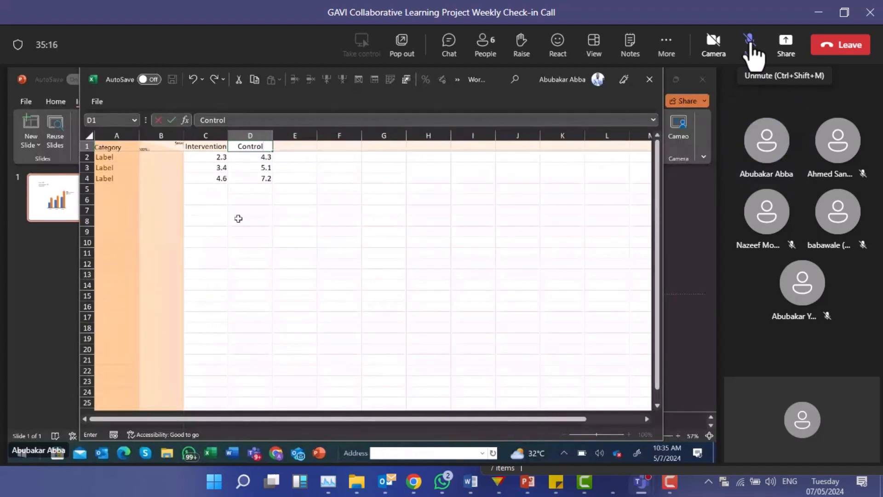
pyautogui.click(278, 199)
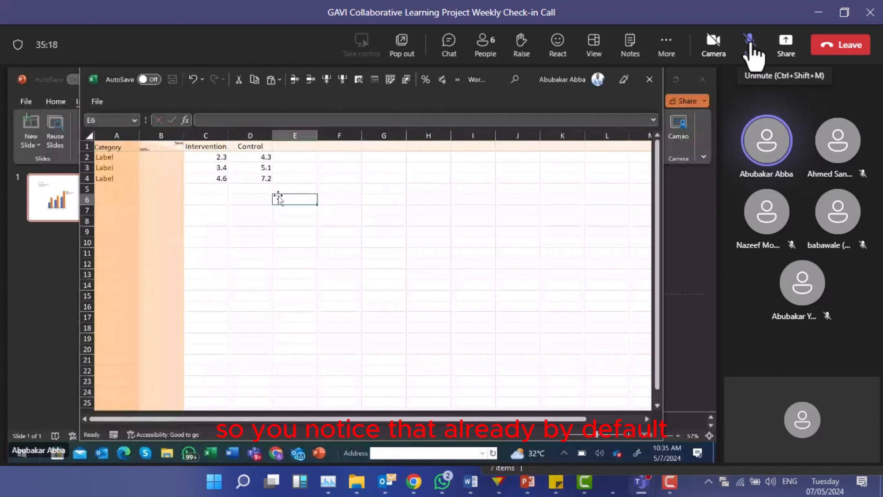
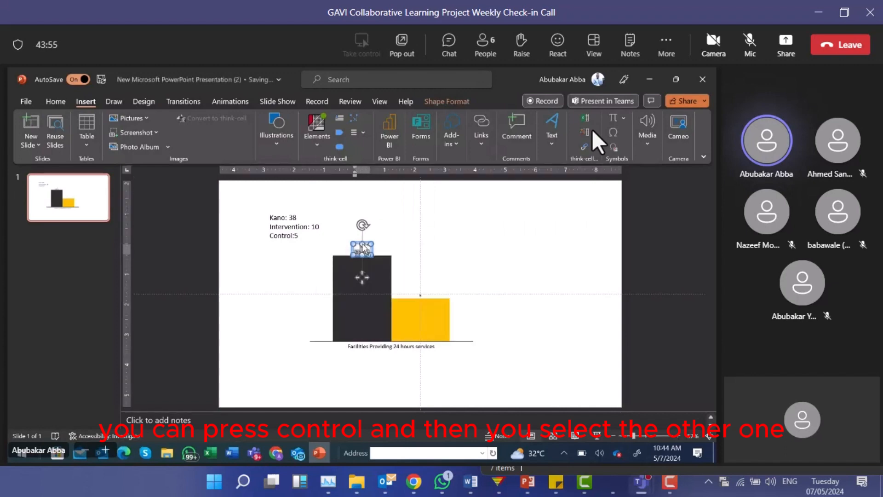
# Select the labels above both bars together and set their font to 12 pt Calibri (Body) bold.
pyautogui.keyDown('ctrl'); pyautogui.click(422, 295); pyautogui.keyUp('ctrl')
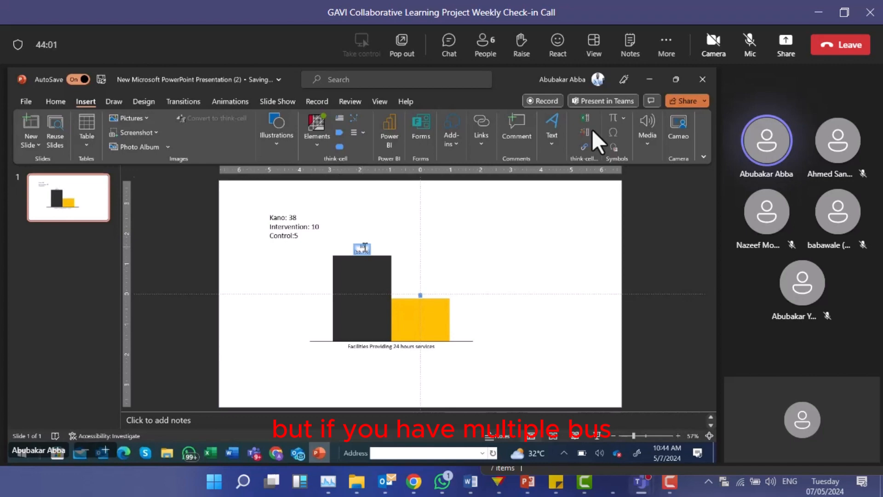
pyautogui.click(361, 249)
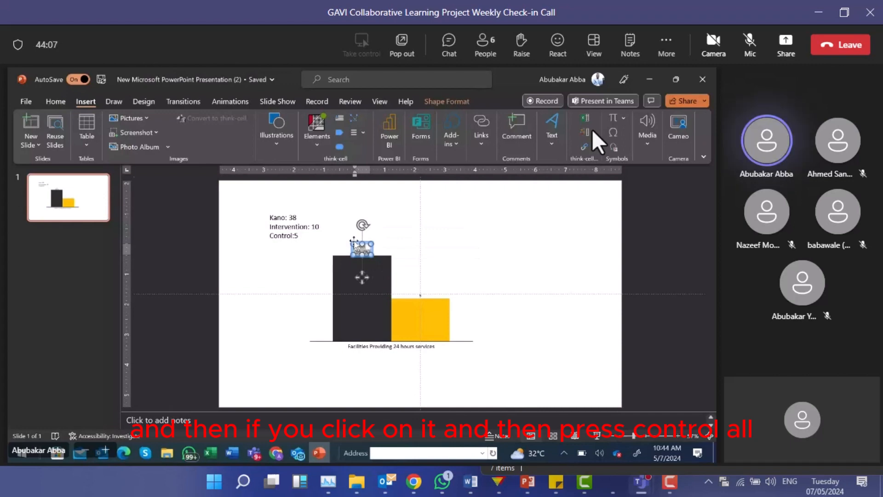
pyautogui.click(355, 241)
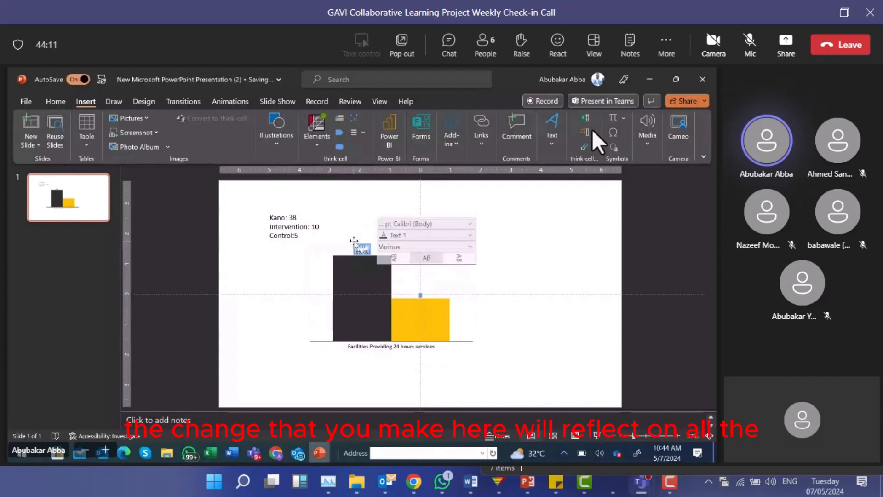
pyautogui.click(396, 223)
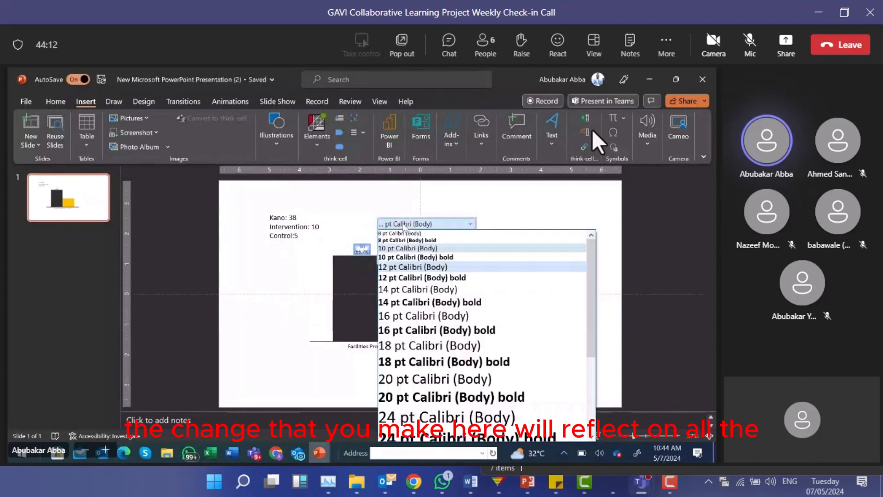
pyautogui.click(399, 278)
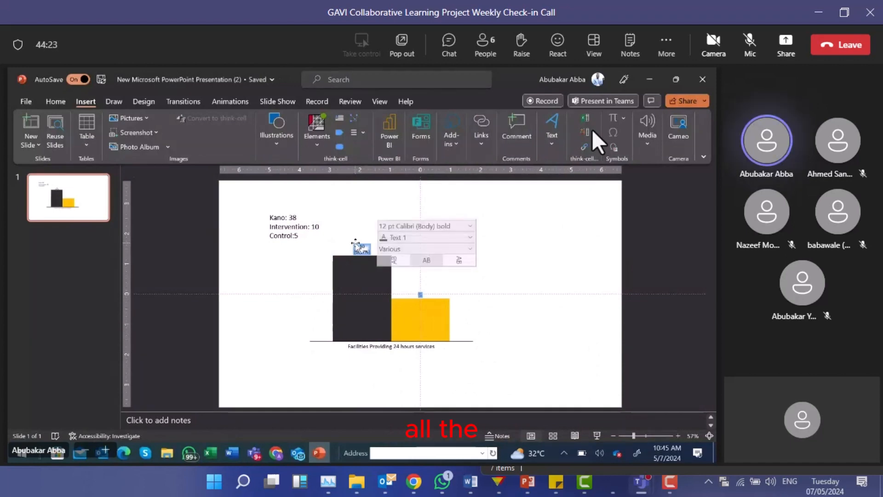
# Set the content of both bar labels to Sum of Absolute (Sum of %).
pyautogui.click(401, 251)
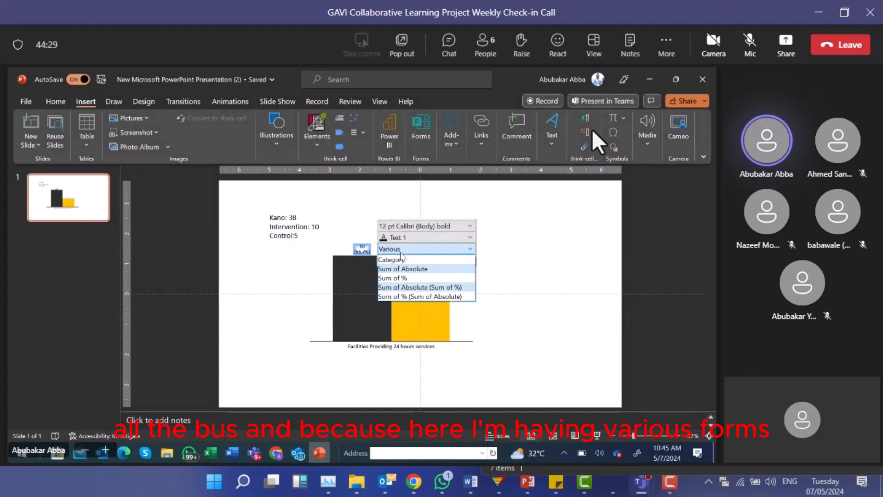
pyautogui.click(400, 288)
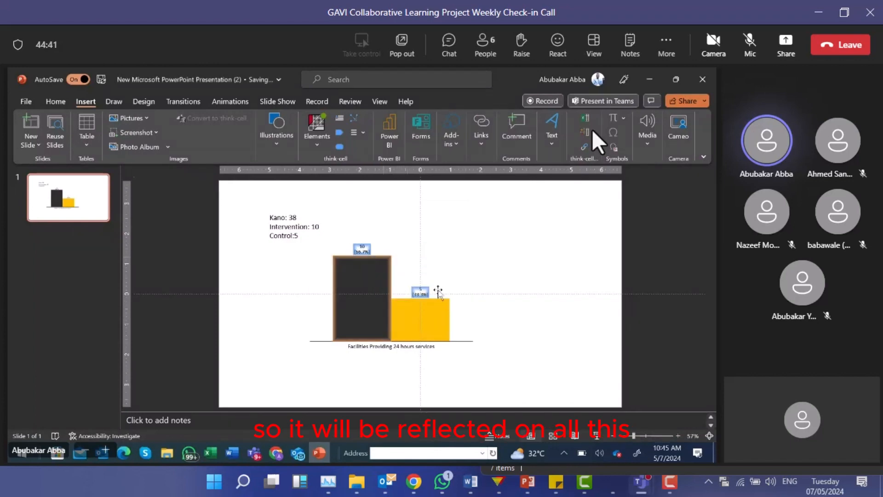
pyautogui.click(295, 315)
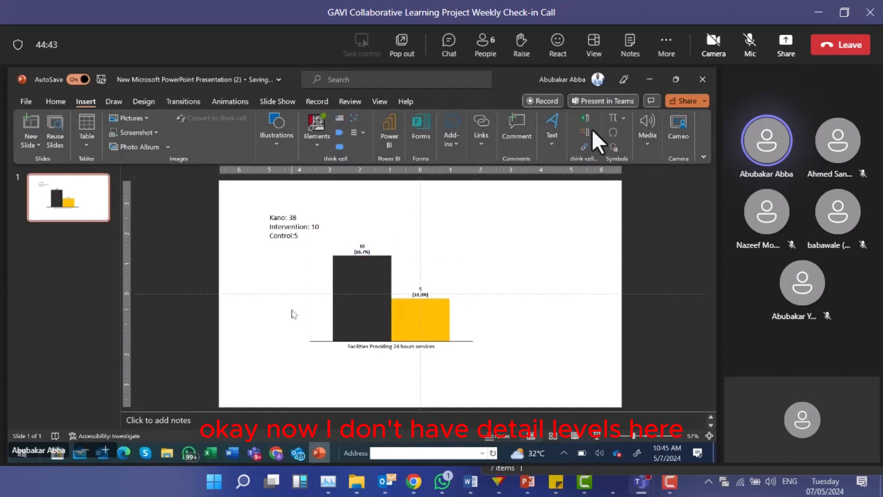
# Add a legend to the whole column chart.
pyautogui.click(408, 302)
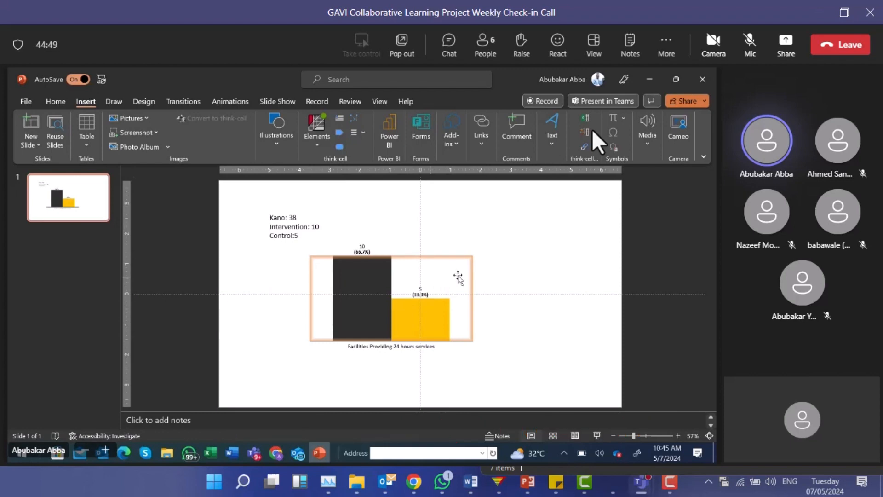
pyautogui.click(406, 270)
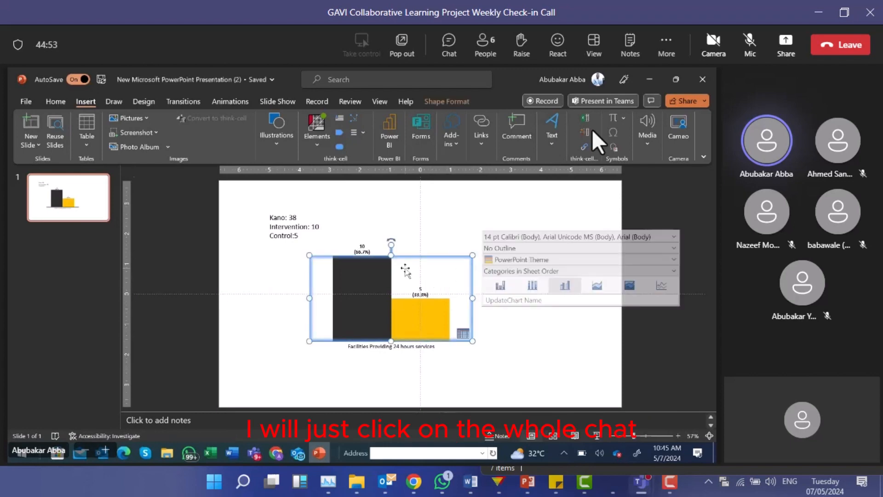
pyautogui.rightClick(405, 270)
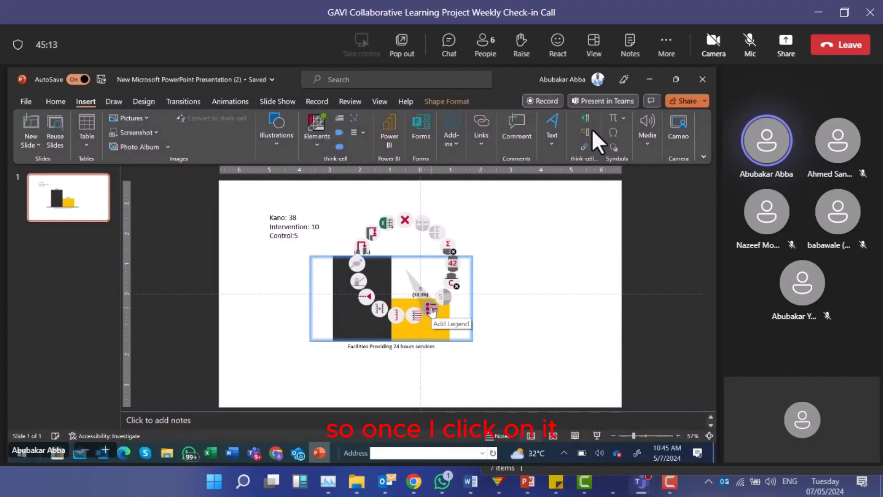
pyautogui.click(432, 312)
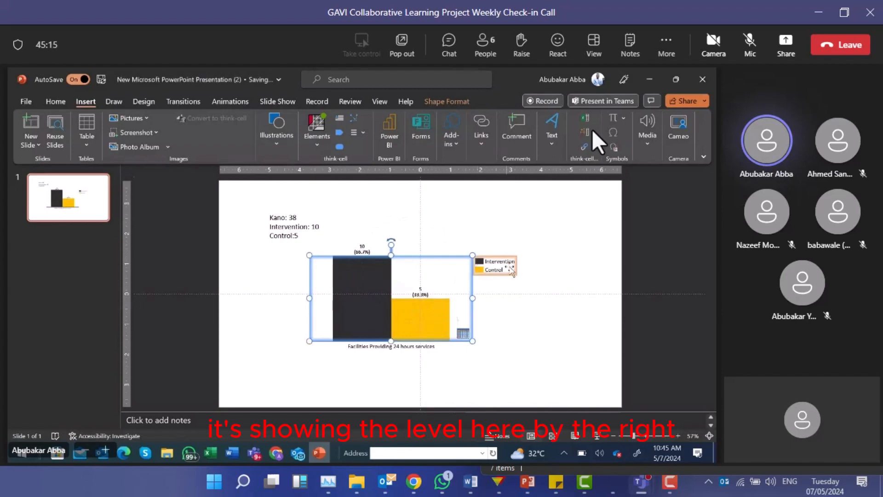
# Move the legend slightly upward and widen it so that both entries sit side by side in one row.
pyautogui.moveTo(513, 270); pyautogui.dragTo(509, 252)
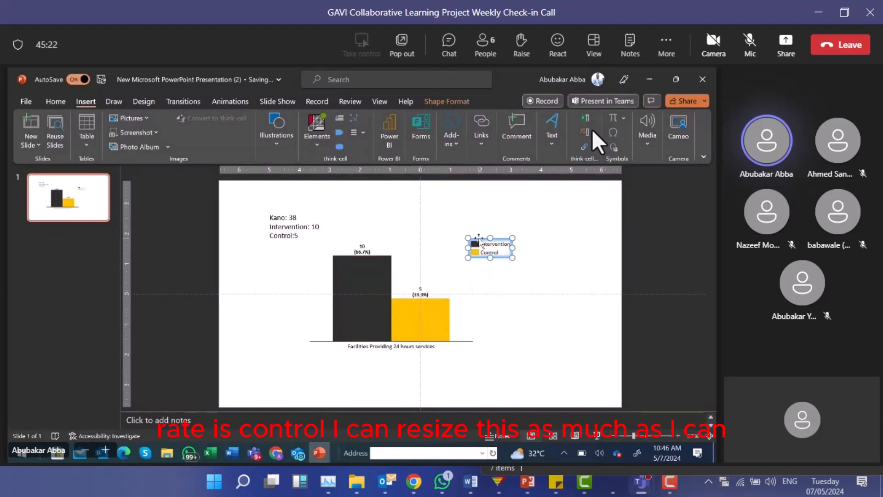
pyautogui.click(479, 238)
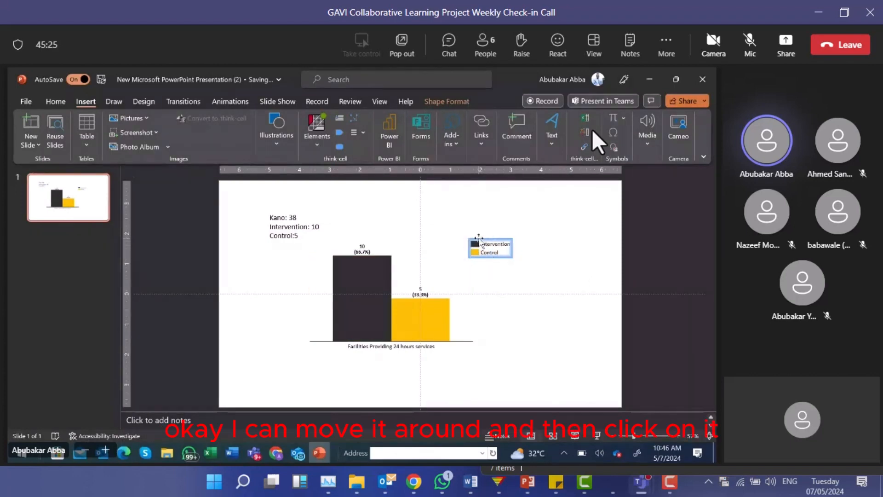
pyautogui.click(479, 239)
pyautogui.moveTo(513, 248); pyautogui.dragTo(583, 247)
# Set the legend font to 14 pt Calibri (Body) bold and delete the legend from the chart.
pyautogui.click(488, 240)
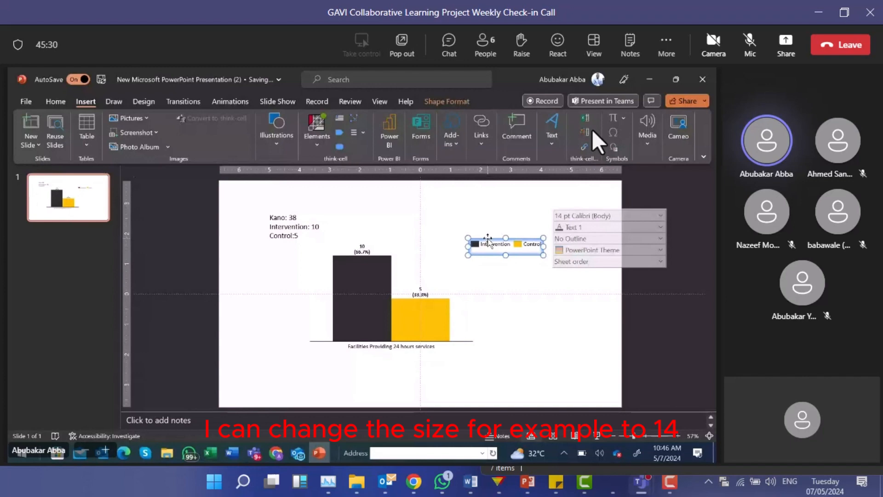
pyautogui.click(568, 215)
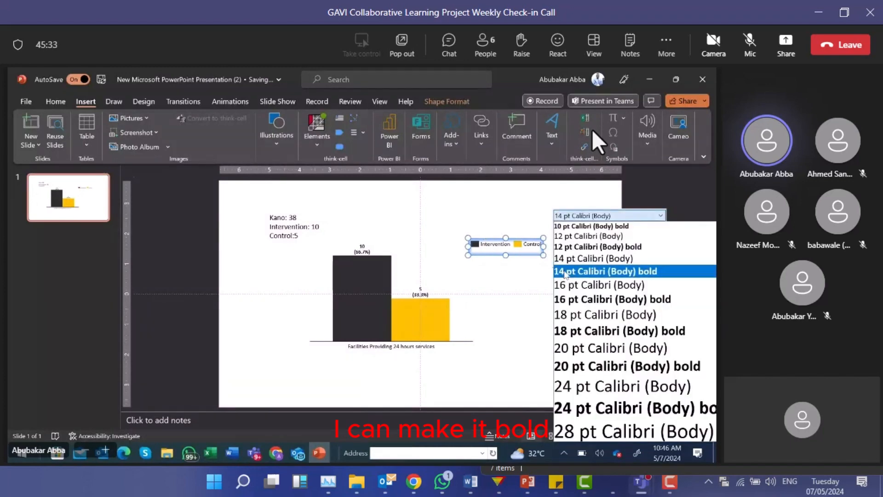
pyautogui.click(566, 272)
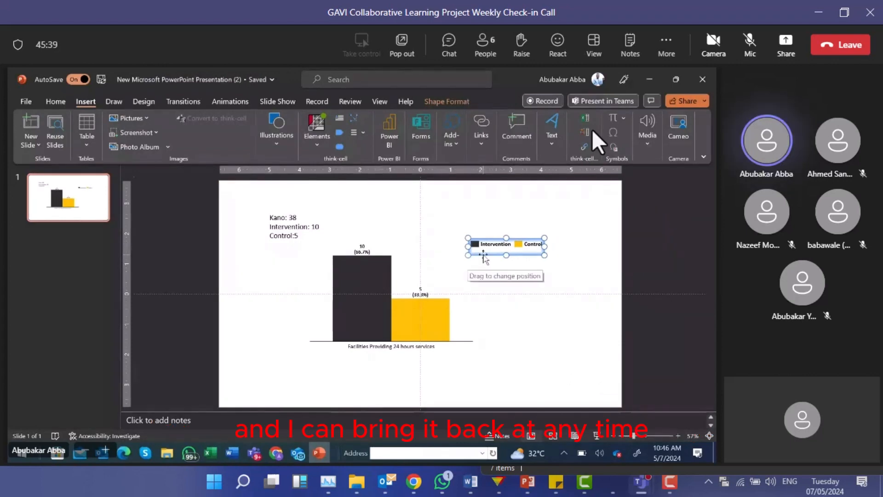
pyautogui.press('Delete')
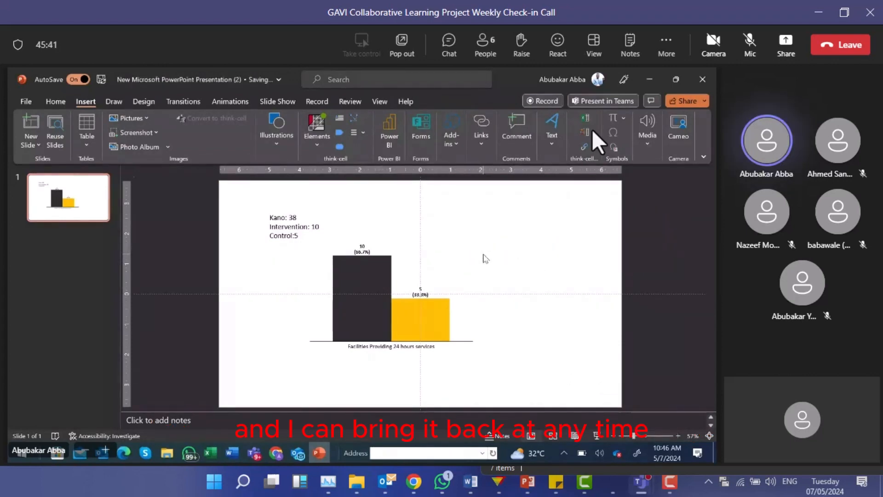
# Add a Y axis scale to the column chart.
pyautogui.rightClick(421, 274)
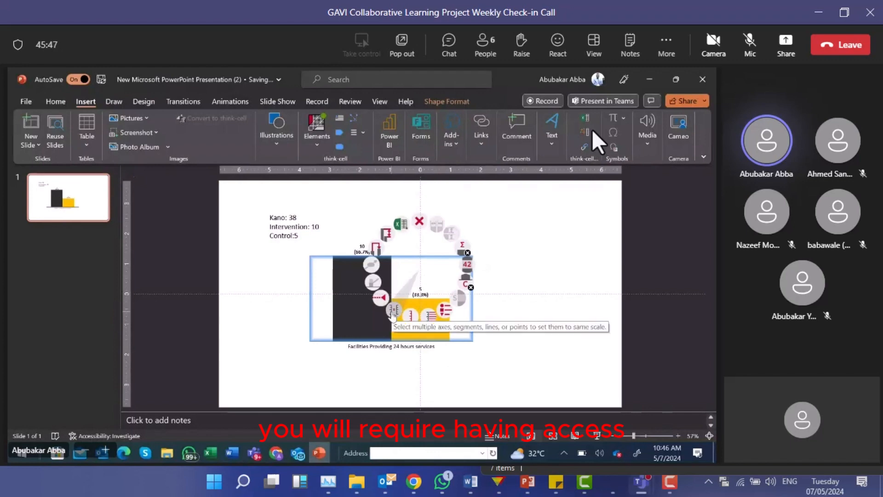
pyautogui.click(414, 317)
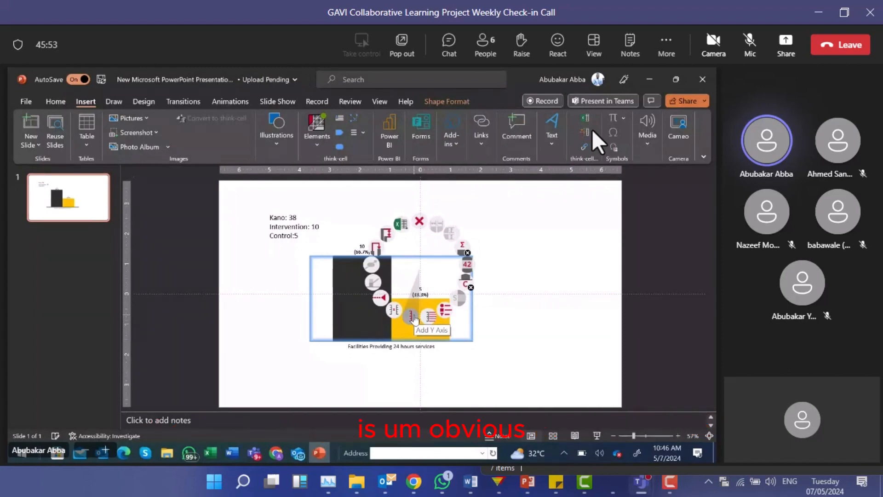
pyautogui.click(308, 291)
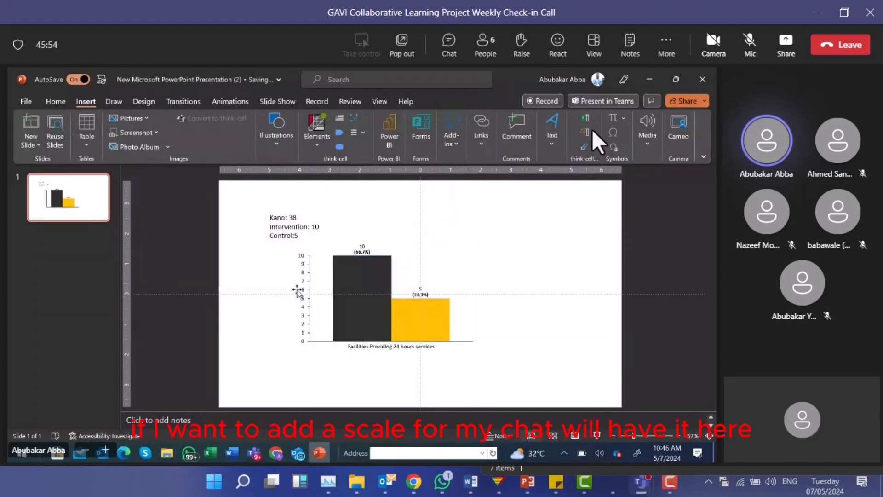
# Delete the Y axis scale from the column chart.
pyautogui.click(310, 288)
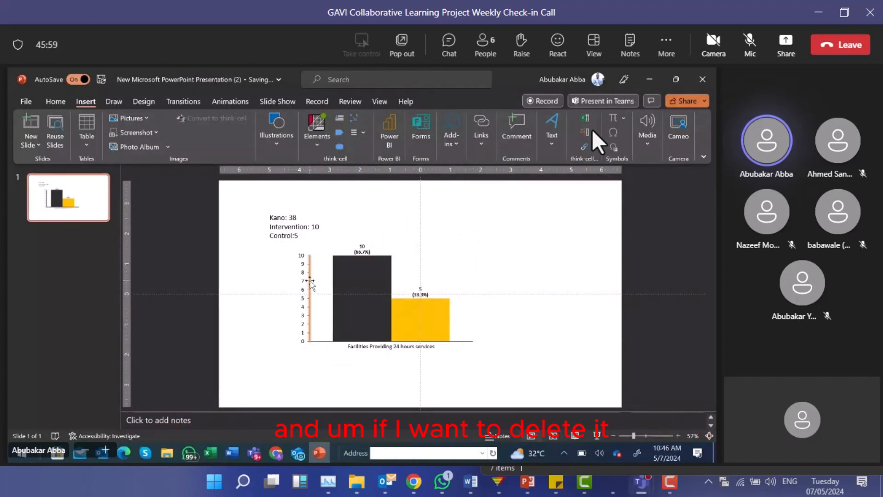
pyautogui.click(310, 281)
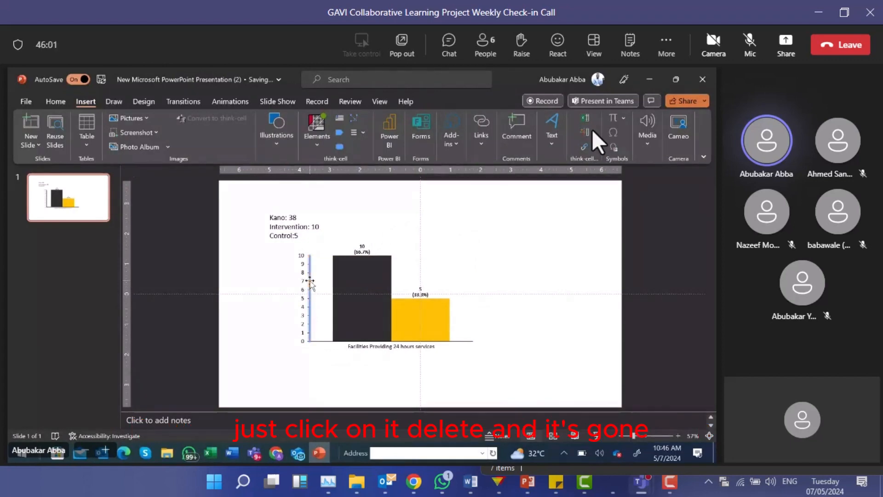
pyautogui.press('Delete')
pyautogui.click(298, 284)
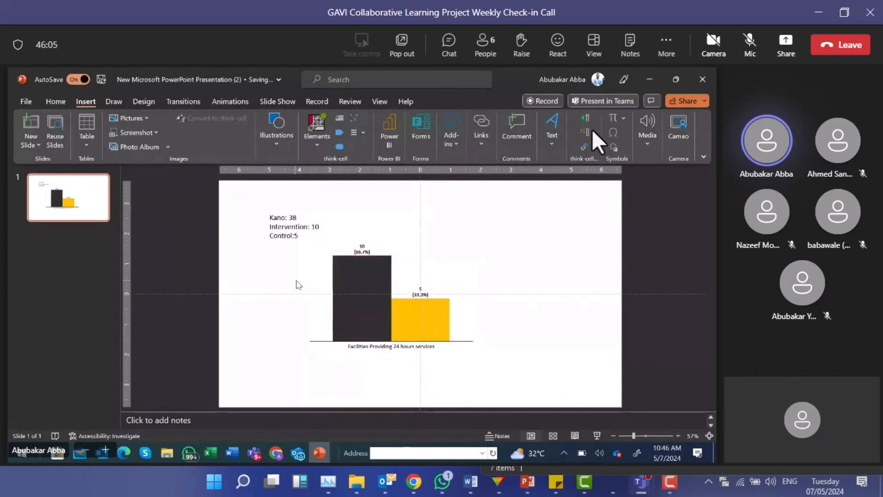
# Add horizontal gridlines to the column chart and select the whole set of gridlines.
pyautogui.click(323, 283)
pyautogui.rightClick(323, 283)
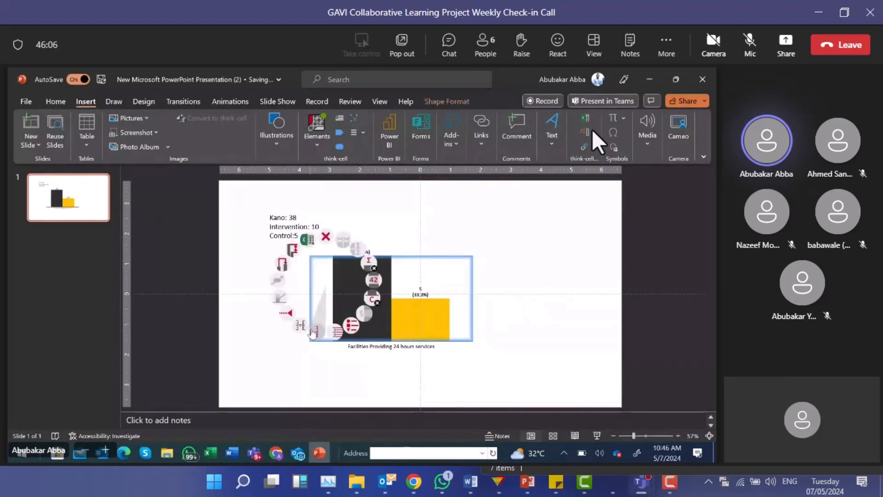
pyautogui.click(333, 337)
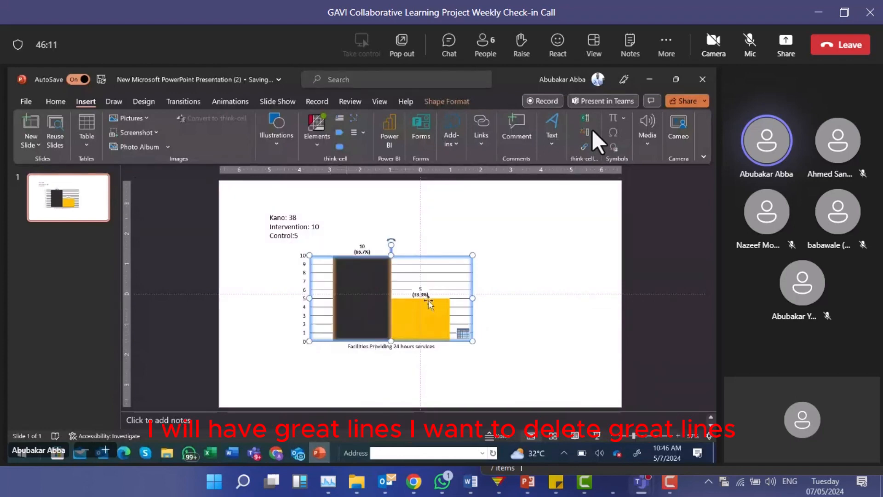
pyautogui.click(315, 273)
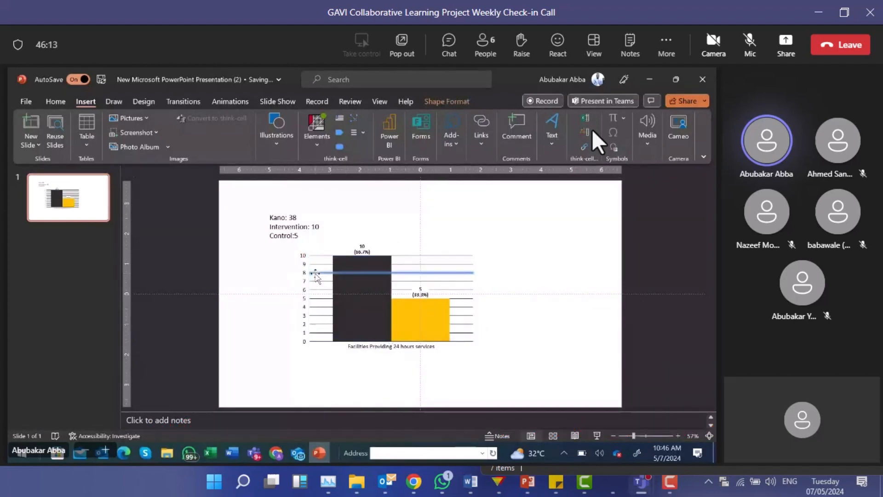
pyautogui.click(315, 273)
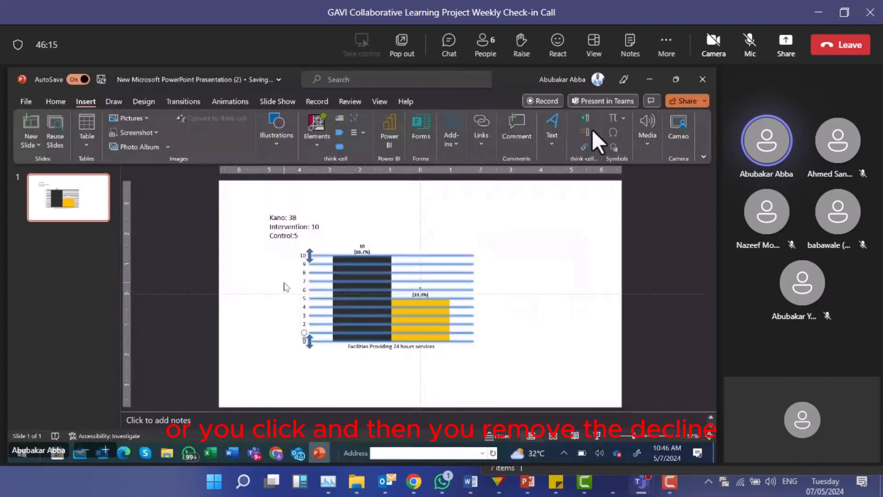
# Remove the category label beneath the bars of the column chart.
pyautogui.click(448, 262)
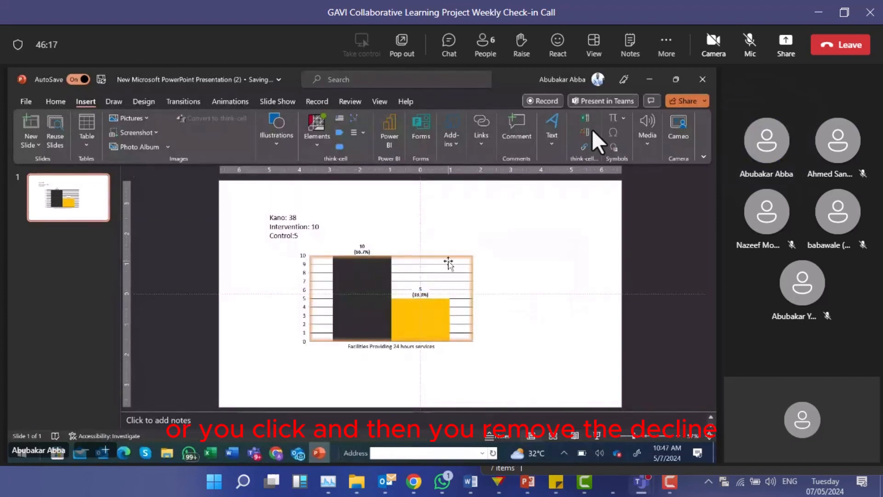
pyautogui.rightClick(449, 262)
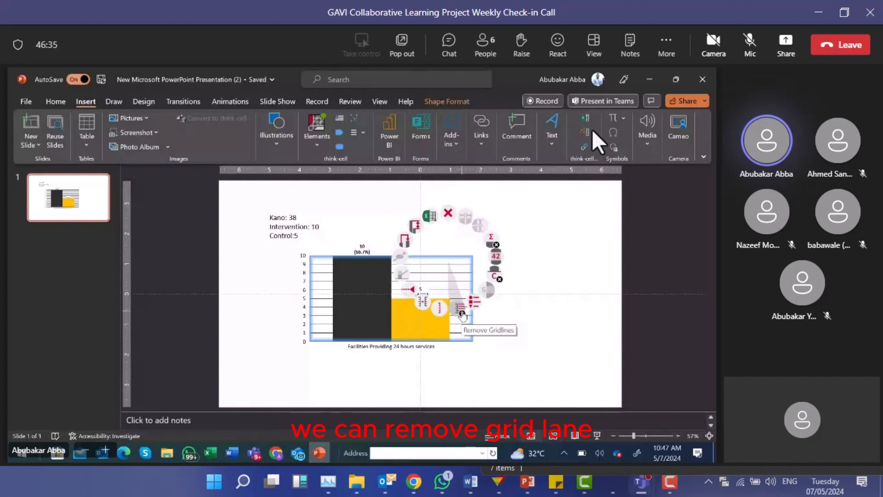
pyautogui.click(499, 279)
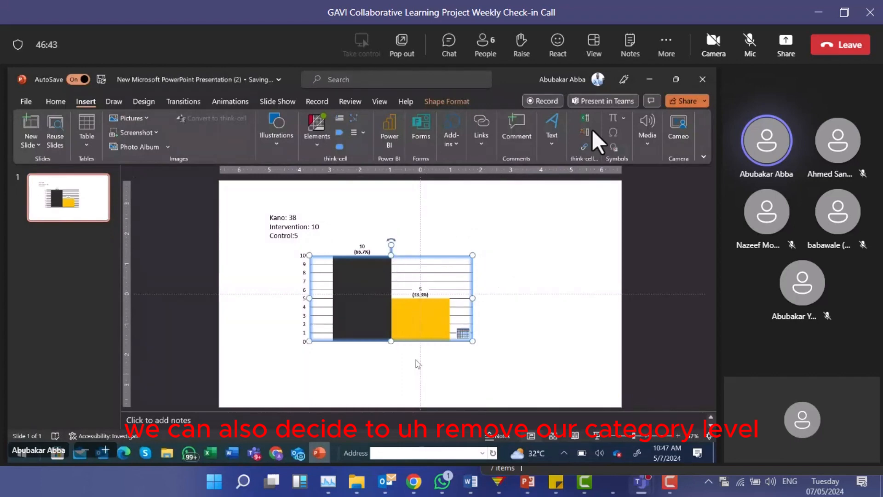
# Delete the entire column chart from the slide, keeping the Kano text box.
pyautogui.click(309, 275)
pyautogui.click(315, 275)
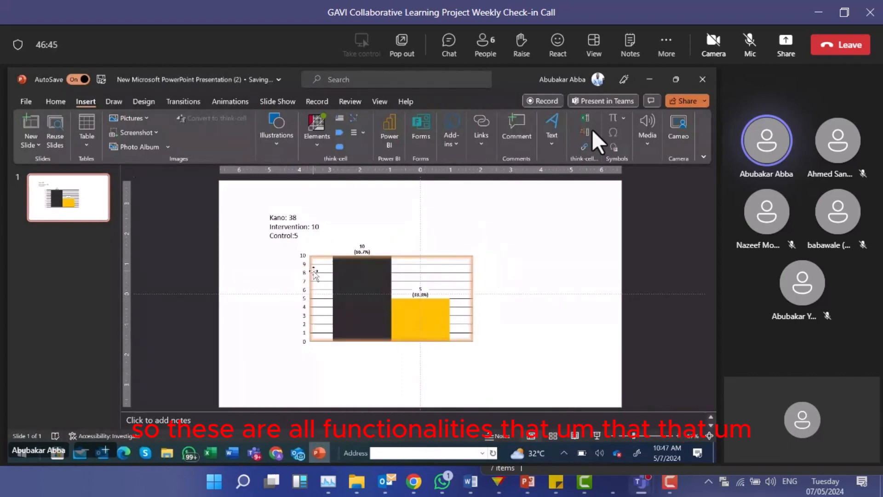
pyautogui.click(416, 263)
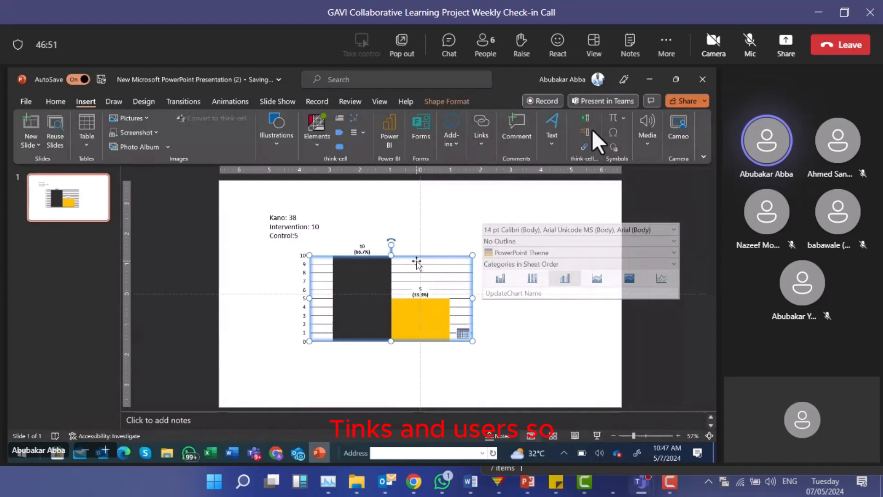
pyautogui.press('Delete')
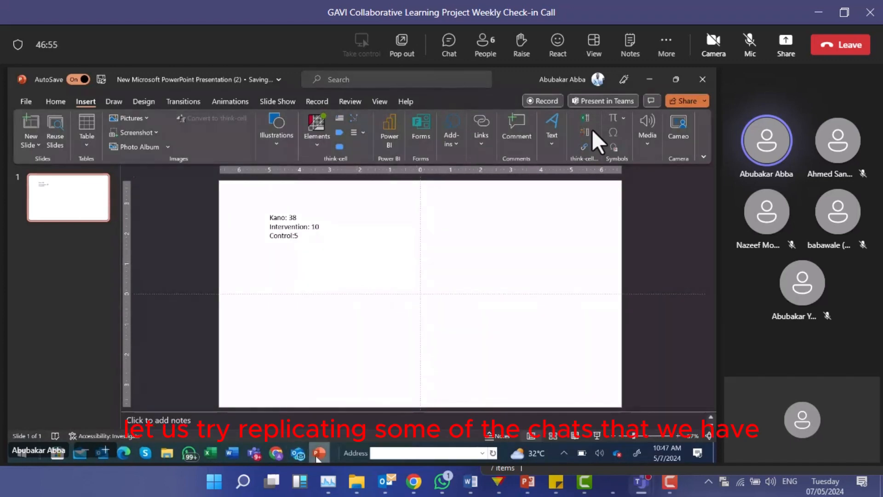
# Search the existing presentations for kano and open Kano_GAVI_CLL_Baseline Assessment Result.250424.v2.
pyautogui.click(26, 102)
pyautogui.click(191, 271)
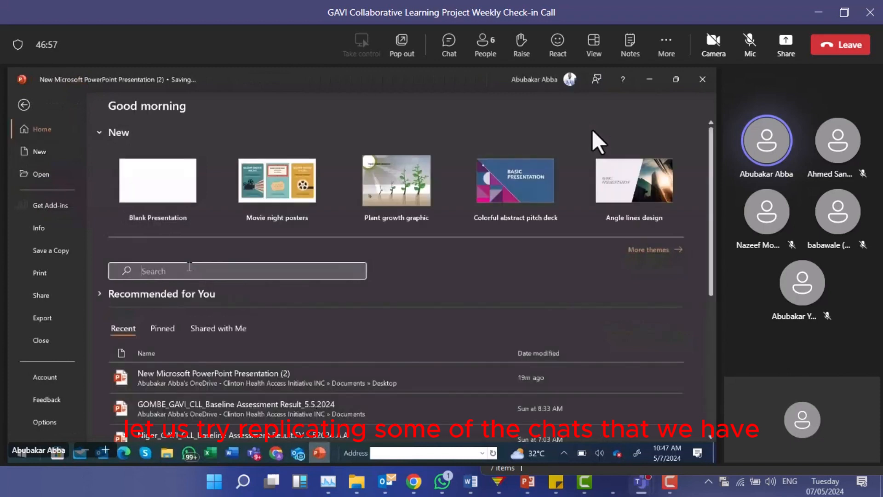
pyautogui.write('kano')
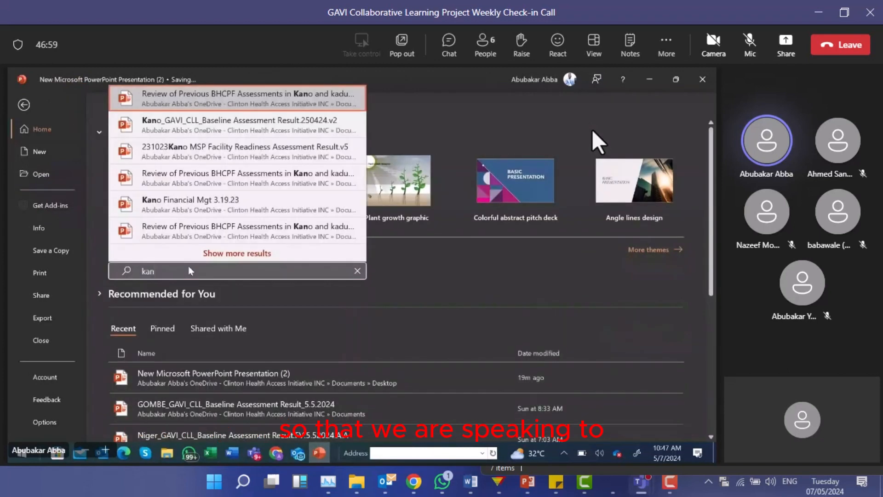
pyautogui.click(169, 127)
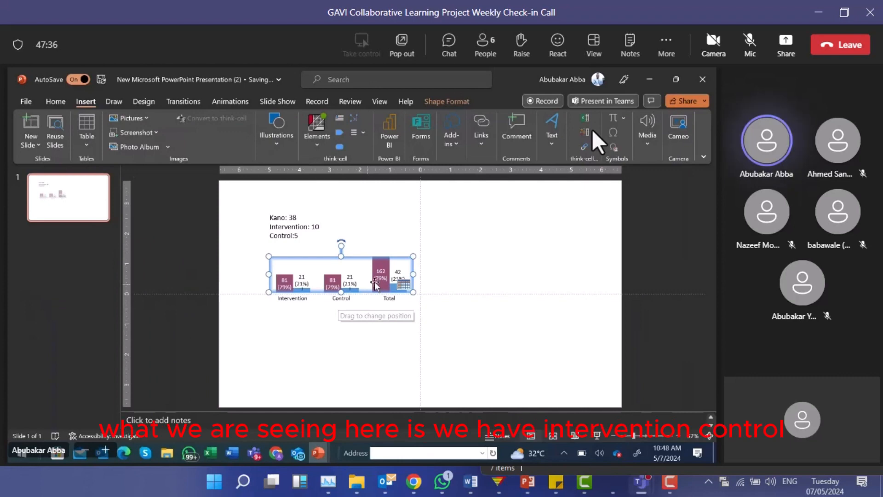
# Shift the Intervention, Control and Total chart slightly downward and add a legend for its Yes and No series.
pyautogui.moveTo(375, 285); pyautogui.dragTo(373, 290)
pyautogui.click(294, 355)
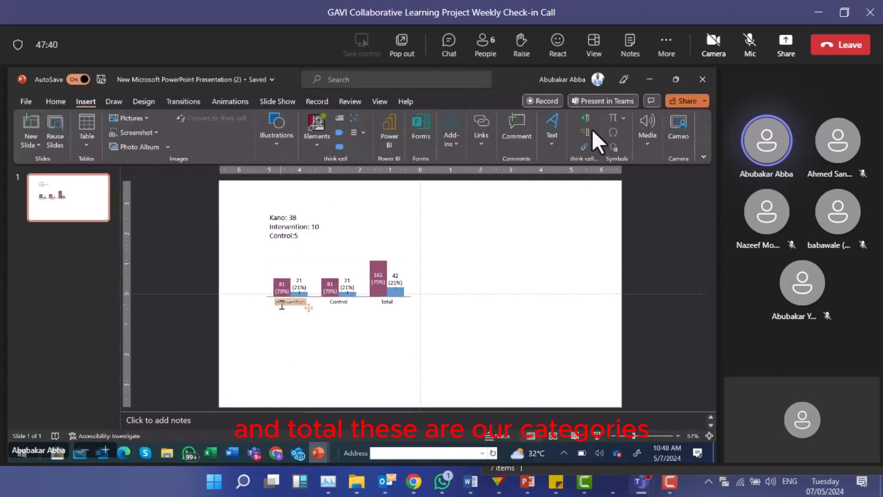
pyautogui.click(361, 276)
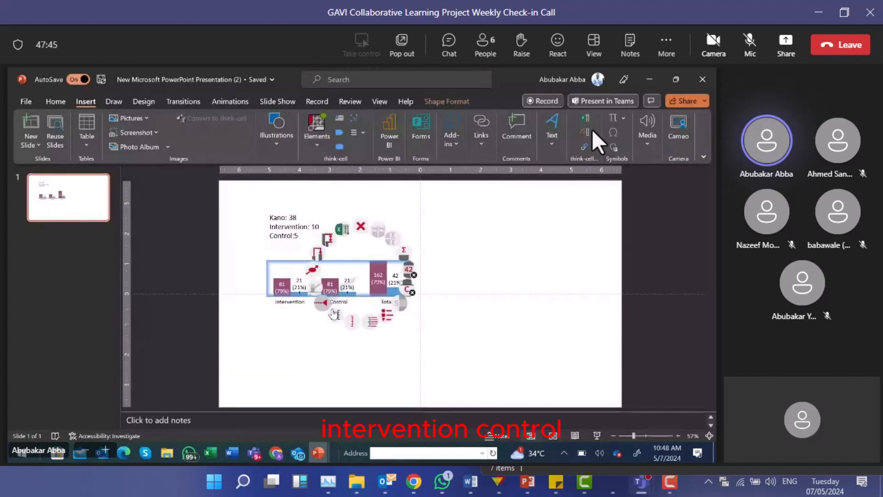
pyautogui.click(386, 316)
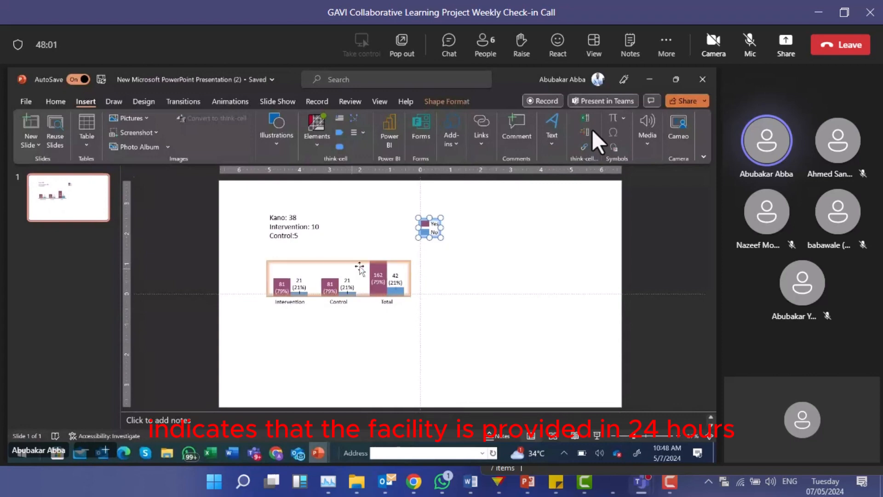
pyautogui.click(326, 377)
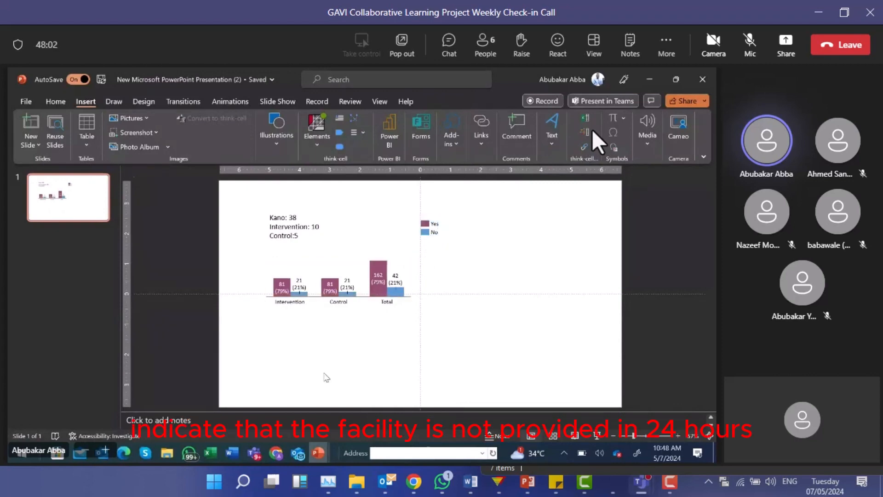
# Insert a new think-cell chart in the empty area of the slide beside the Yes/No legend.
pyautogui.moveTo(324, 373); pyautogui.dragTo(313, 140)
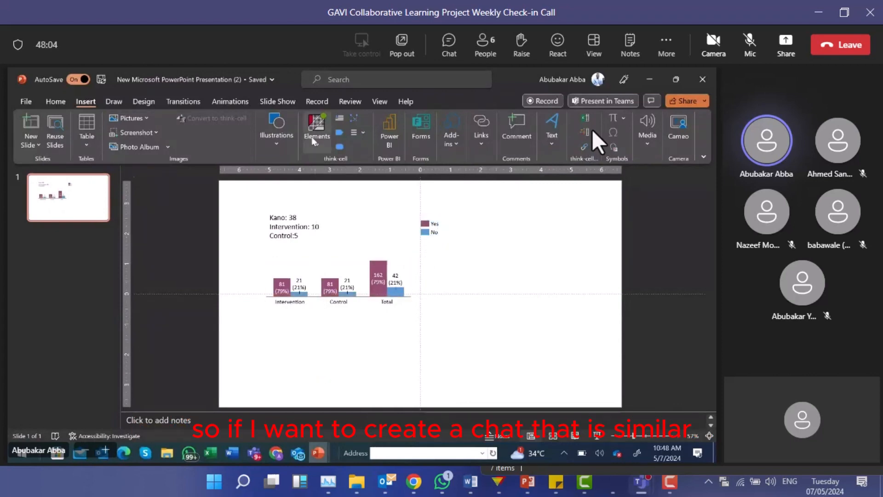
pyautogui.click(311, 136)
pyautogui.click(398, 297)
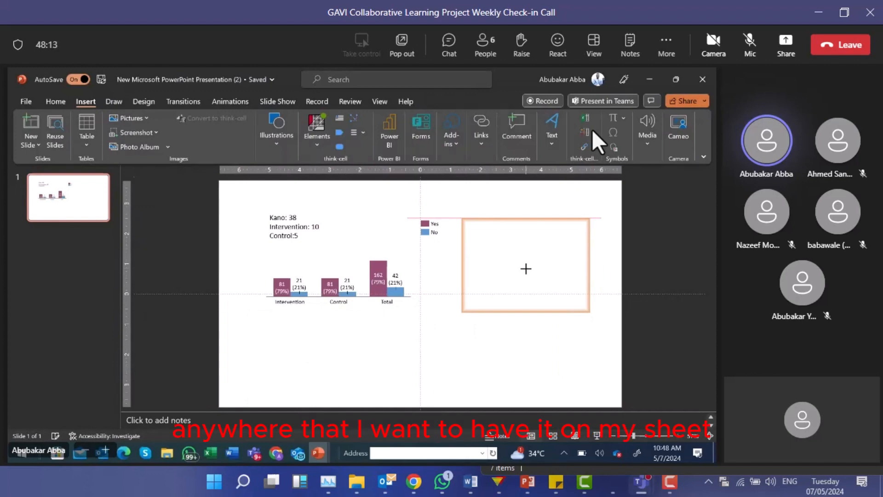
pyautogui.click(526, 269)
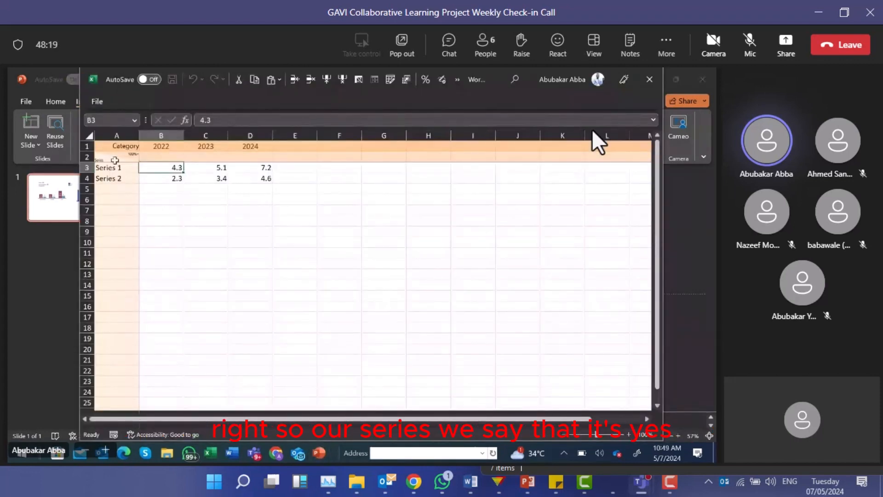
# Name the two series in the chart's datasheet Yes in A3 and No in A4.
pyautogui.click(116, 166)
pyautogui.write('Y')
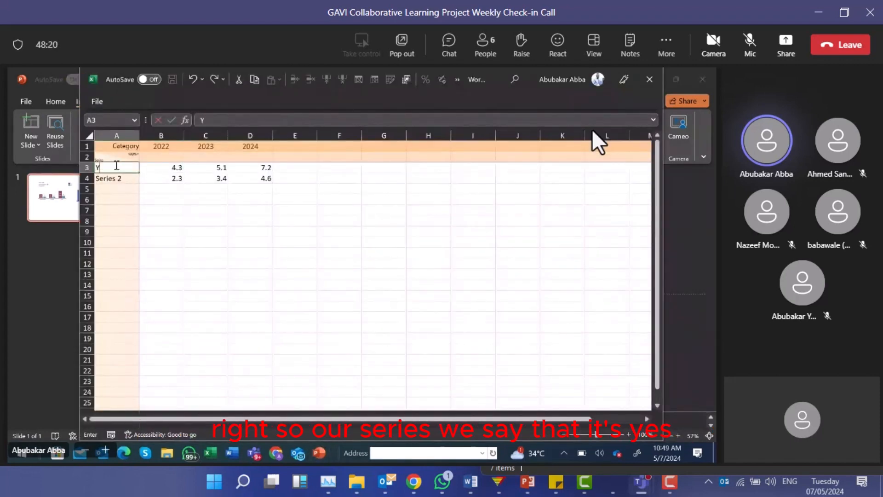
pyautogui.write('es')
pyautogui.click(113, 177)
pyautogui.write('N')
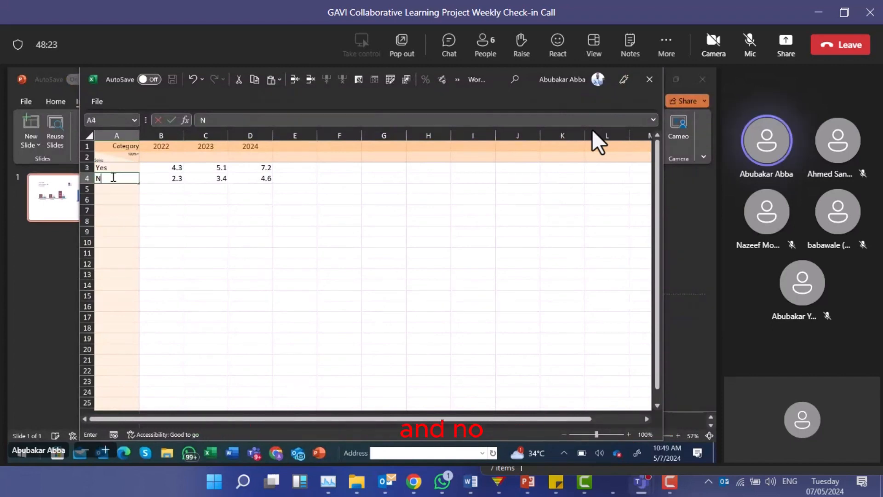
pyautogui.write('o')
pyautogui.click(113, 198)
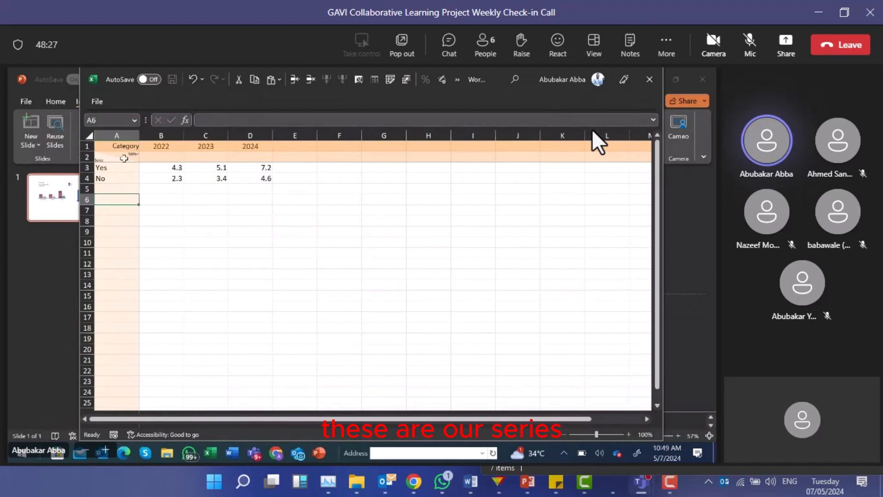
# Enter the category headings intervention in B1 and Control in C1 of the chart's datasheet.
pyautogui.click(160, 145)
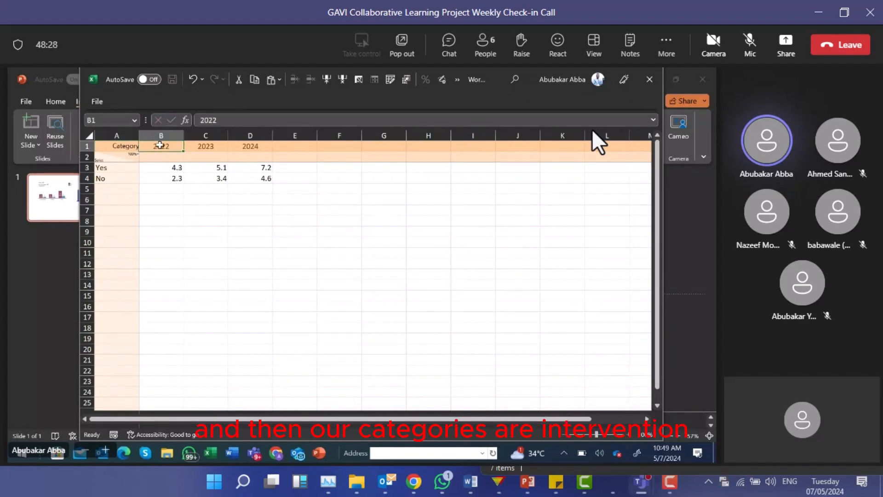
pyautogui.write('inter')
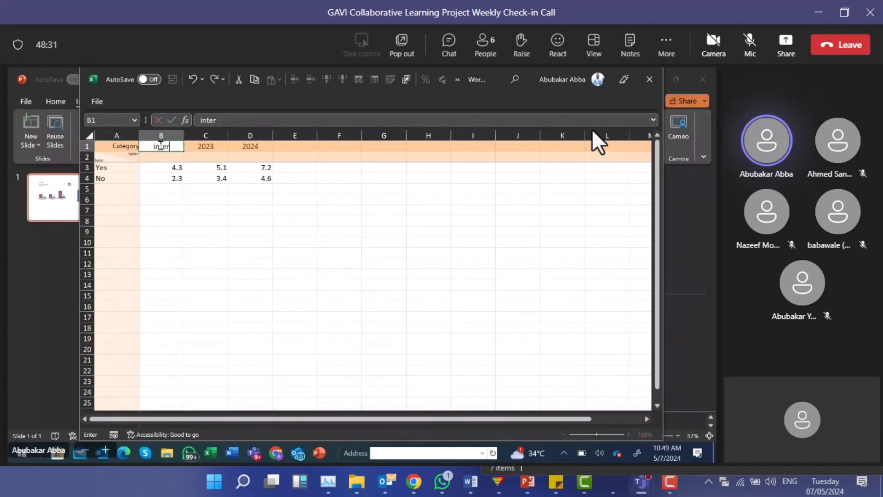
pyautogui.write('vention')
pyautogui.click(212, 145)
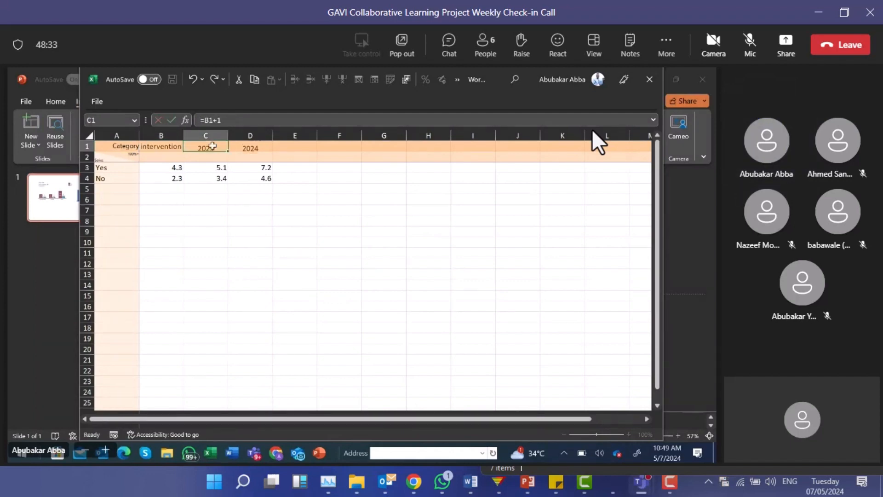
pyautogui.write('COntrol')
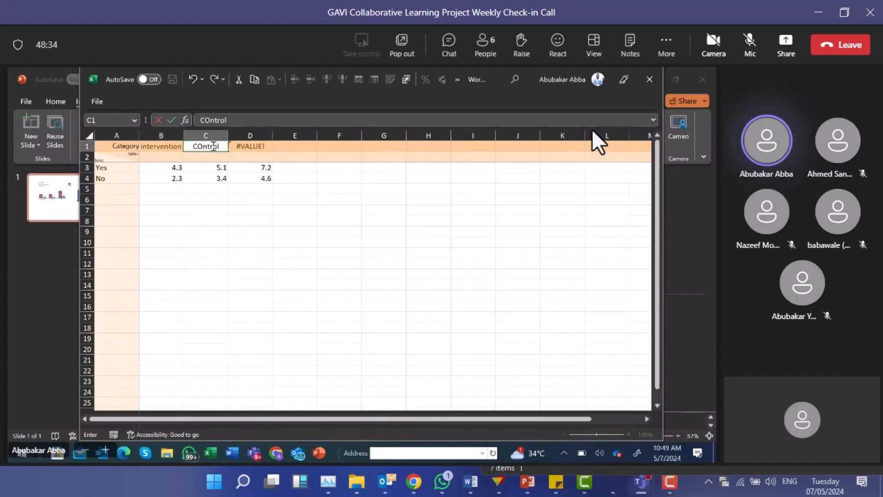
pyautogui.press('BackSpace')
pyautogui.press('BackSpace')
pyautogui.press('BackSpace')
pyautogui.press('BackSpace')
pyautogui.press('BackSpace')
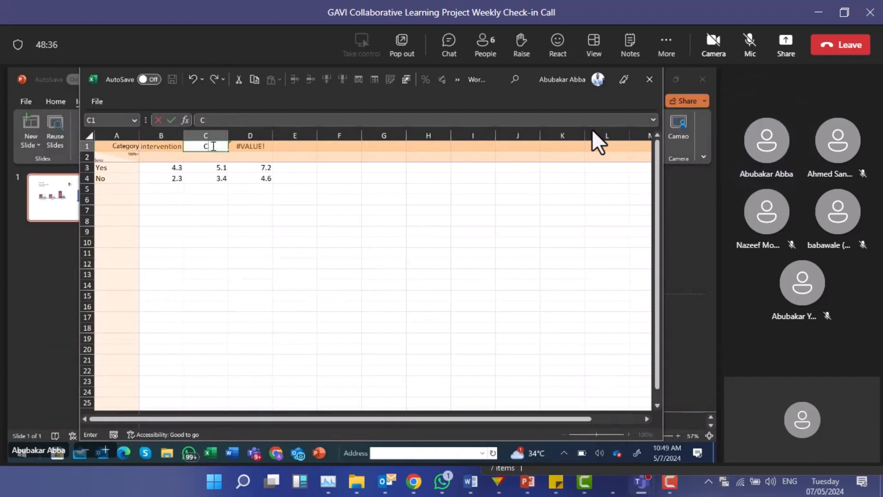
pyautogui.write('n')
pyautogui.press('BackSpace')
pyautogui.write('i')
pyautogui.press('BackSpace')
pyautogui.write('ontrol')
pyautogui.click(239, 146)
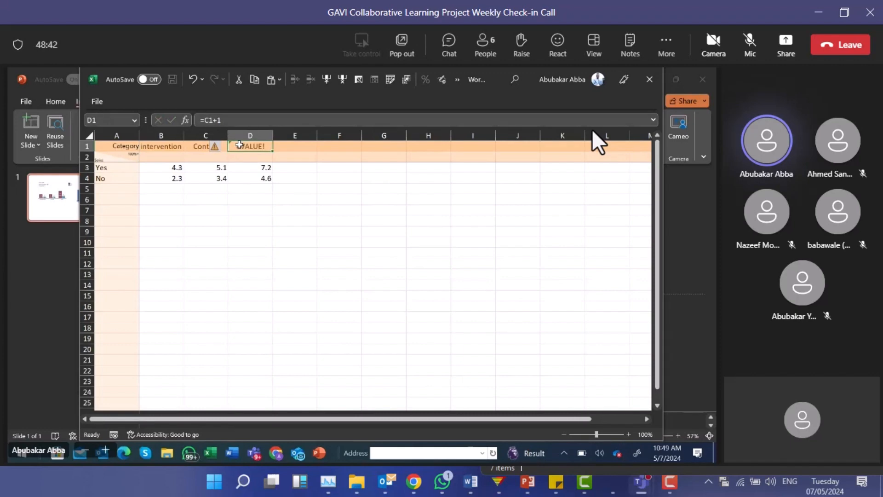
# Enter the category heading Total in D1 of the chart's datasheet and close the datasheet.
pyautogui.write('Total')
pyautogui.click(240, 220)
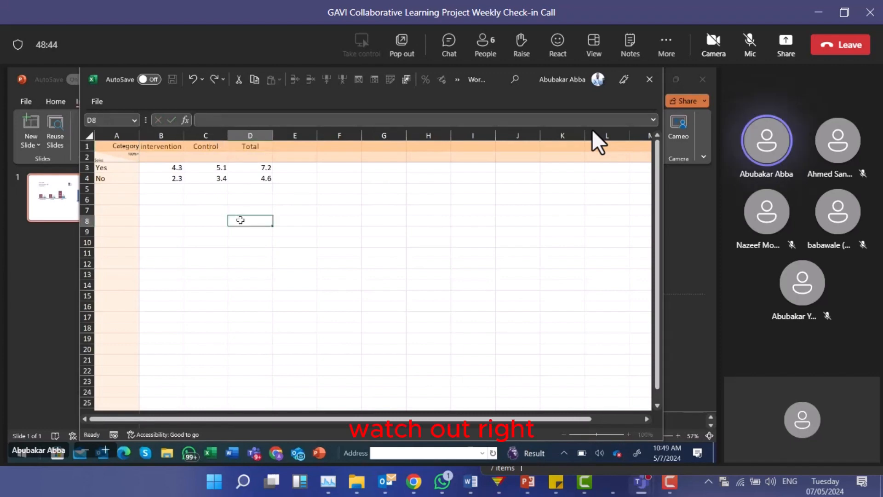
pyautogui.click(650, 82)
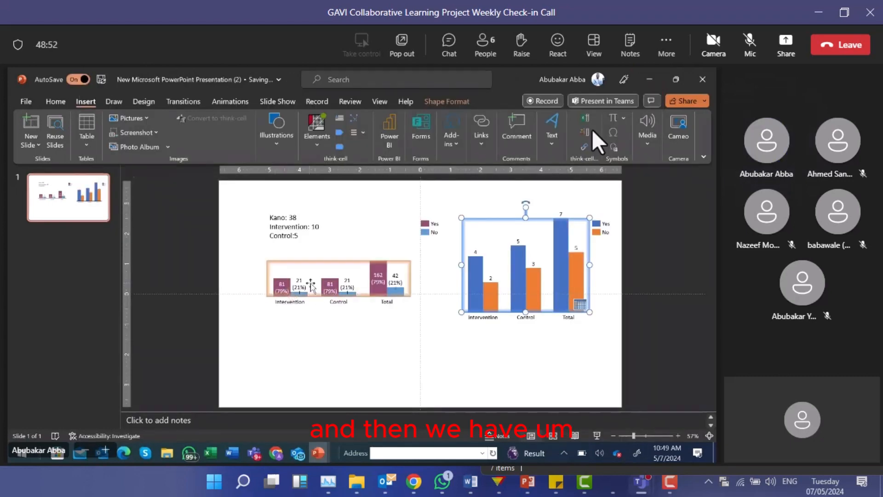
# Reopen the new chart's datasheet and enter the Intervention values 81 for Yes in B3 and 21 for No in B4.
pyautogui.click(585, 310)
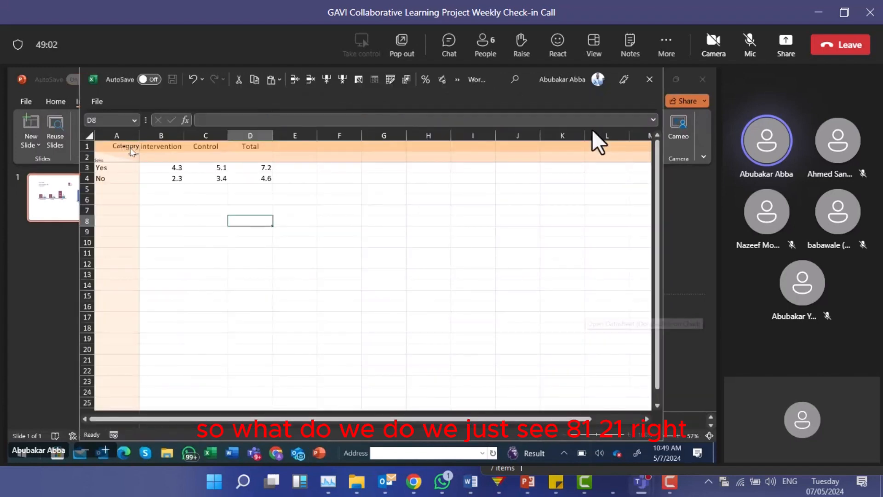
pyautogui.click(170, 167)
pyautogui.write('81')
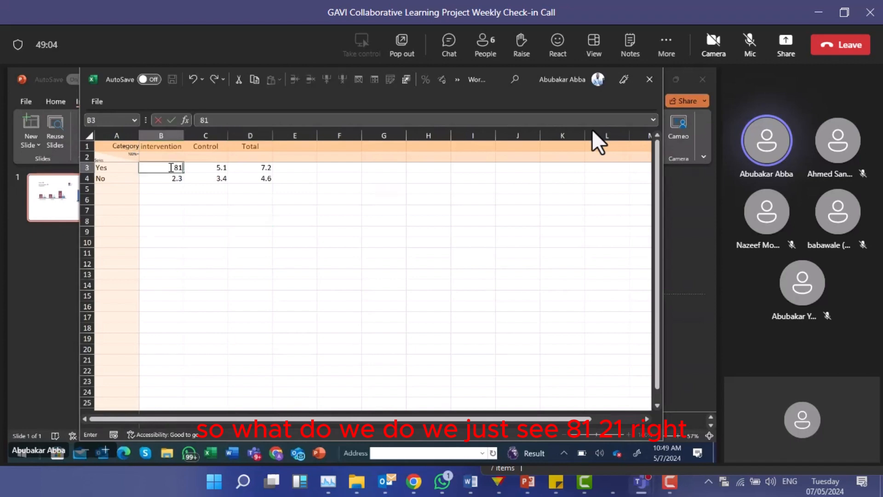
pyautogui.press('Return')
pyautogui.write('21')
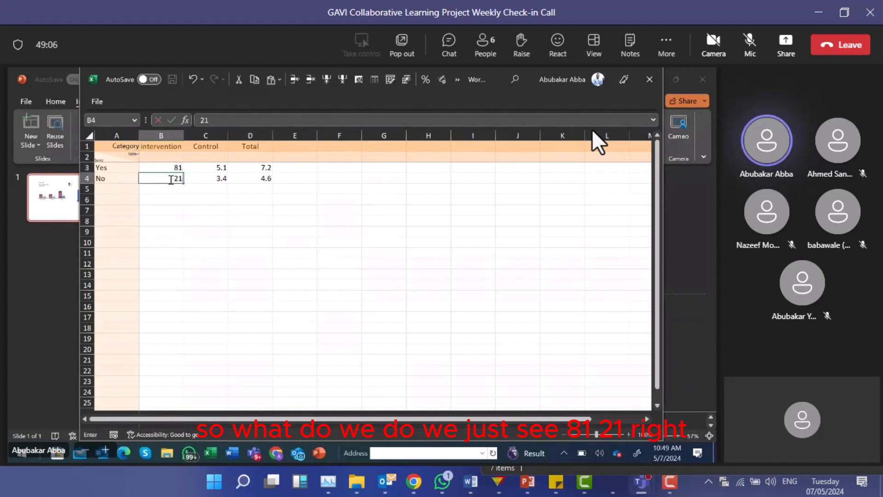
# Copy the Intervention values in B3:B4 to the Control column in C3:C4.
pyautogui.moveTo(167, 170); pyautogui.dragTo(171, 178)
pyautogui.hotkey('ctrl', 'c')
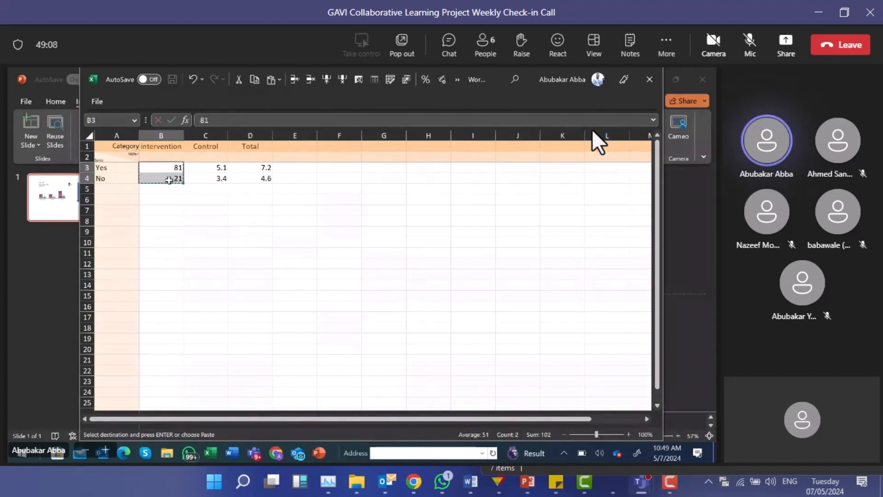
pyautogui.click(216, 164)
pyautogui.hotkey('ctrl', 'v')
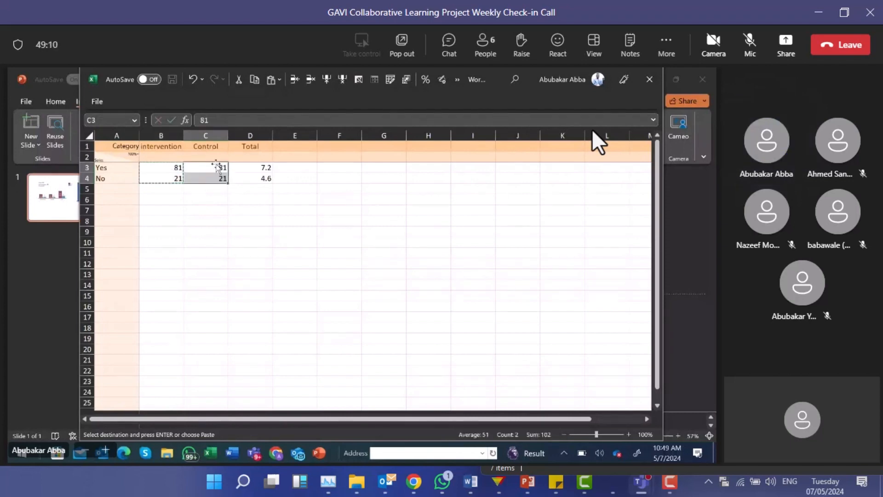
pyautogui.click(221, 217)
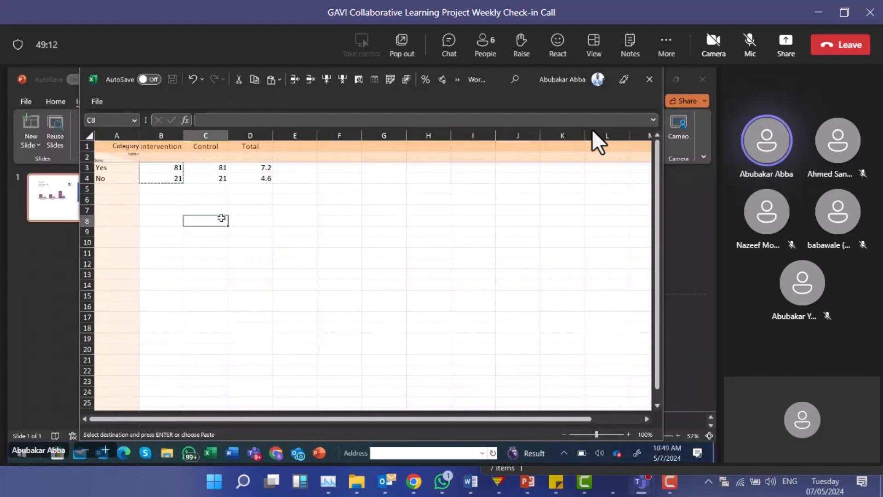
pyautogui.press('Escape')
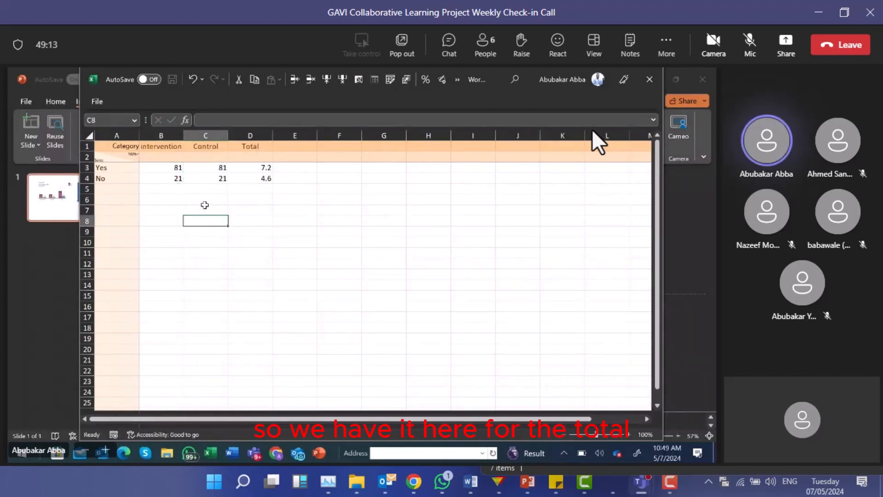
# Clear the default Total values for Yes and No in D3 and D4.
pyautogui.click(254, 169)
pyautogui.press('BackSpace')
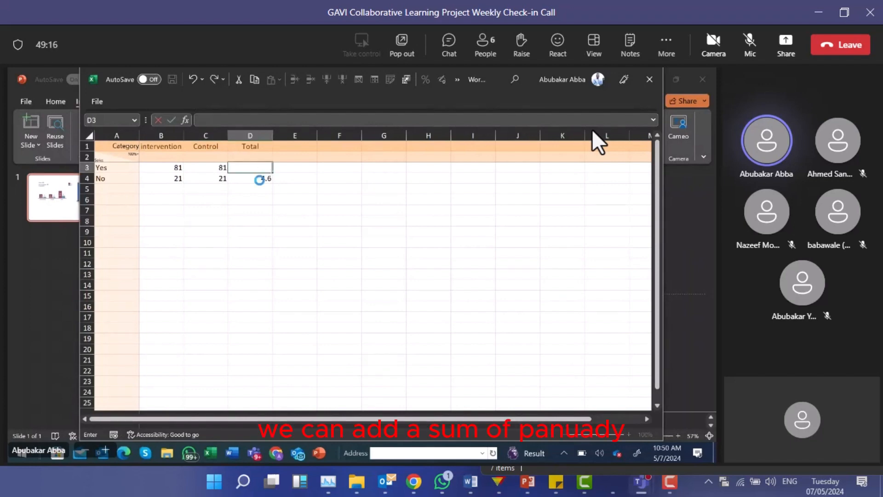
pyautogui.click(260, 179)
pyautogui.press('Delete')
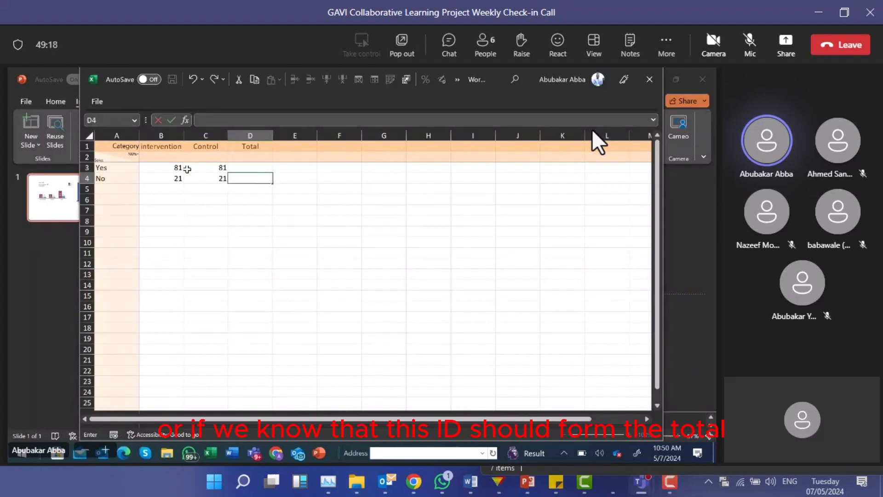
# Calculate the Yes total in D3 with the formula =SUM(B3:C3).
pyautogui.click(247, 167)
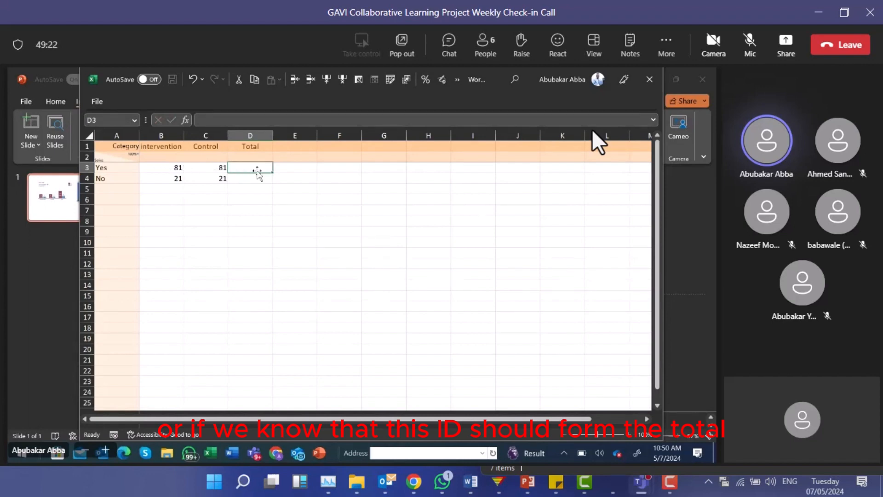
pyautogui.write('=')
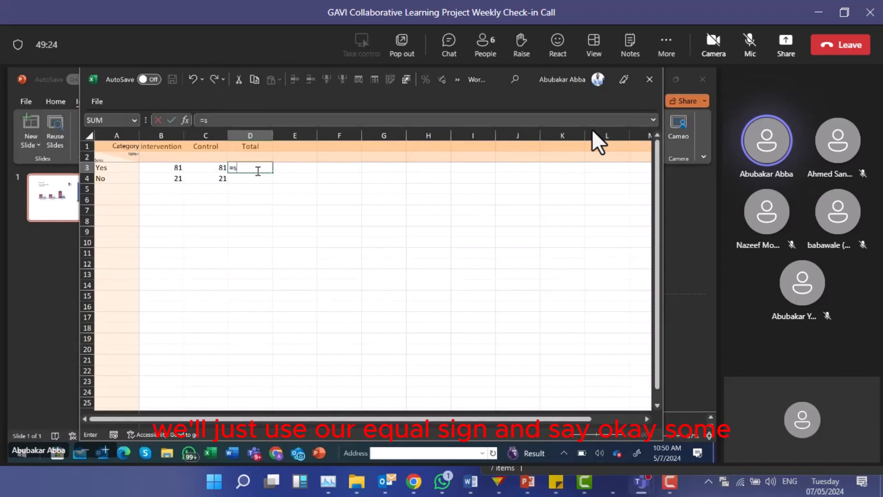
pyautogui.write('sum')
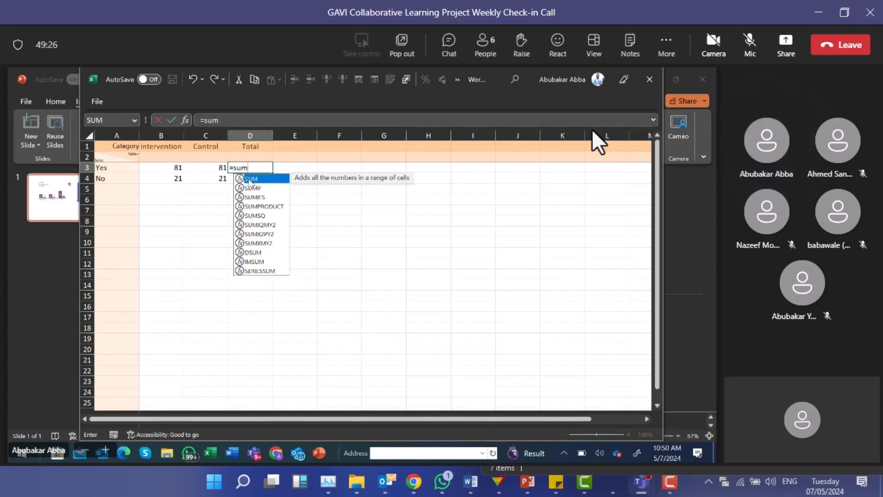
pyautogui.press('Tab')
pyautogui.click(212, 168)
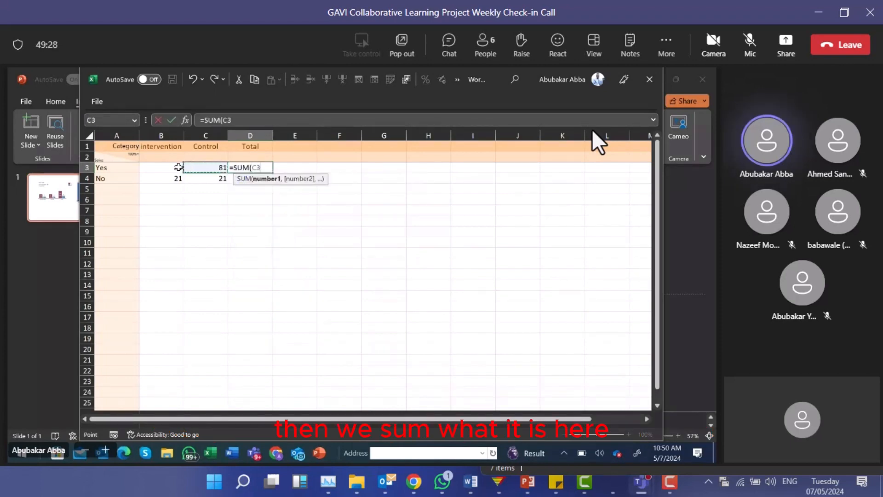
pyautogui.moveTo(179, 167); pyautogui.dragTo(175, 167)
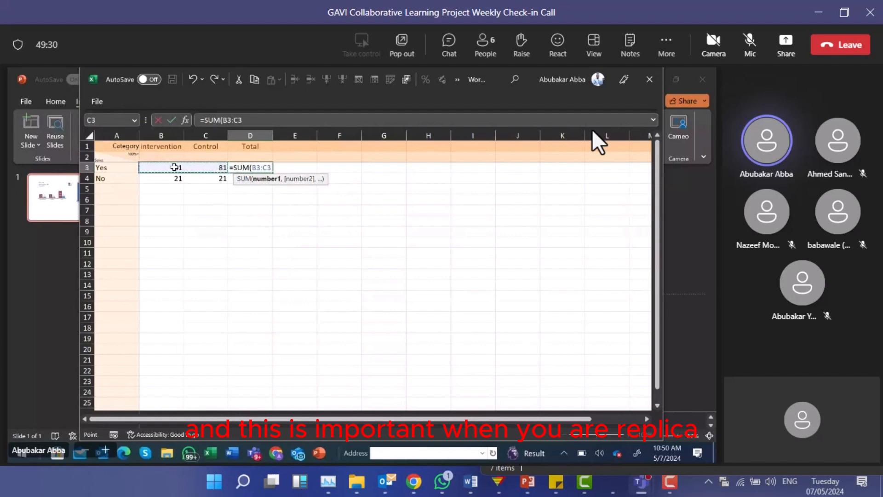
pyautogui.press('Return')
# Copy the Yes total formula from D3 to D4 and check the references of the No total formula.
pyautogui.click(252, 168)
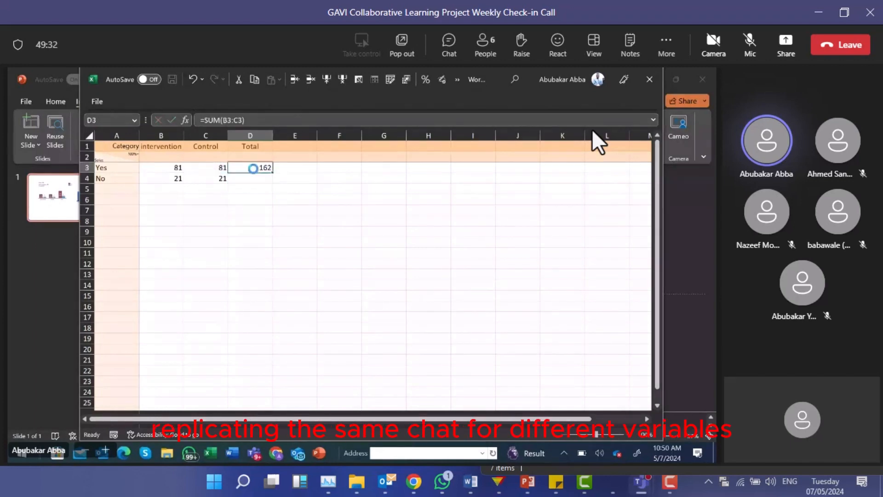
pyautogui.hotkey('ctrl', 'c')
pyautogui.click(256, 178)
pyautogui.hotkey('ctrl', 'v')
pyautogui.click(256, 210)
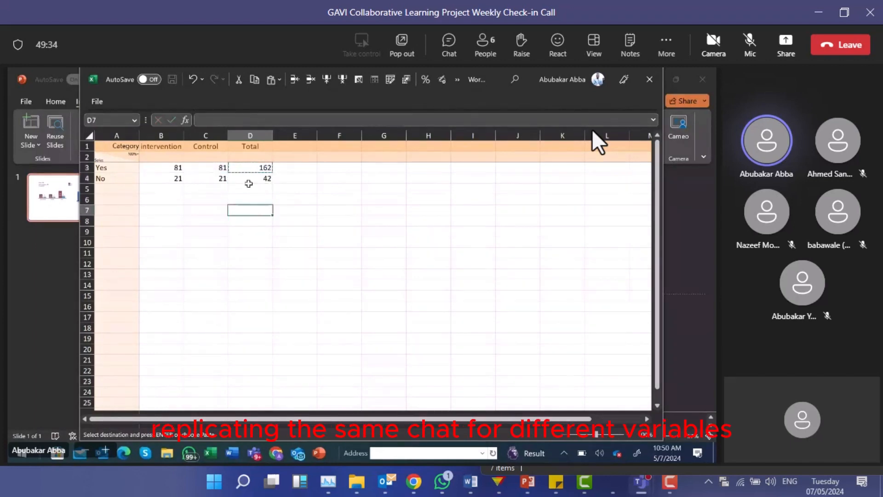
pyautogui.click(247, 179)
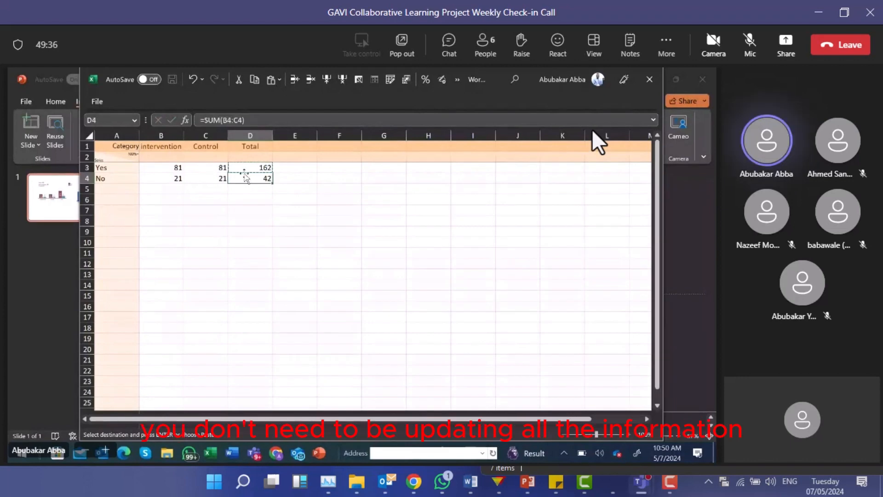
pyautogui.doubleClick(244, 177)
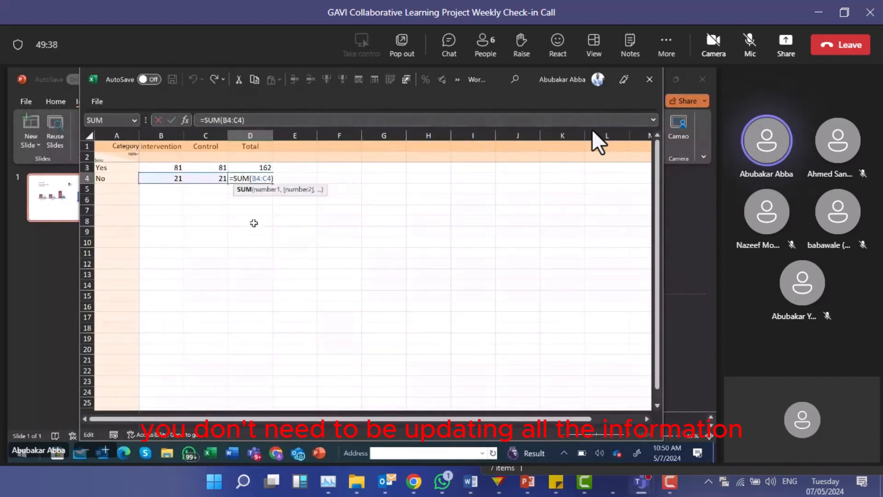
pyautogui.press('Return')
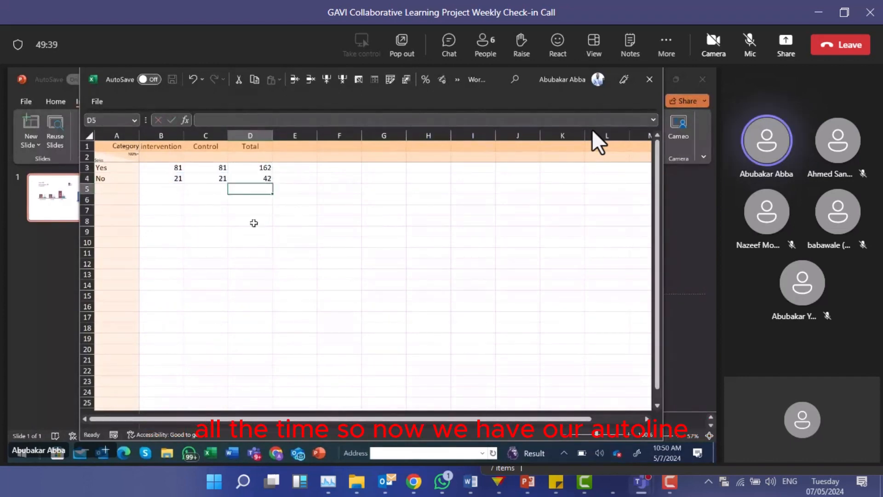
# Set the Intervention Yes value in B3 to 20 and close the datasheet.
pyautogui.click(254, 168)
pyautogui.click(166, 168)
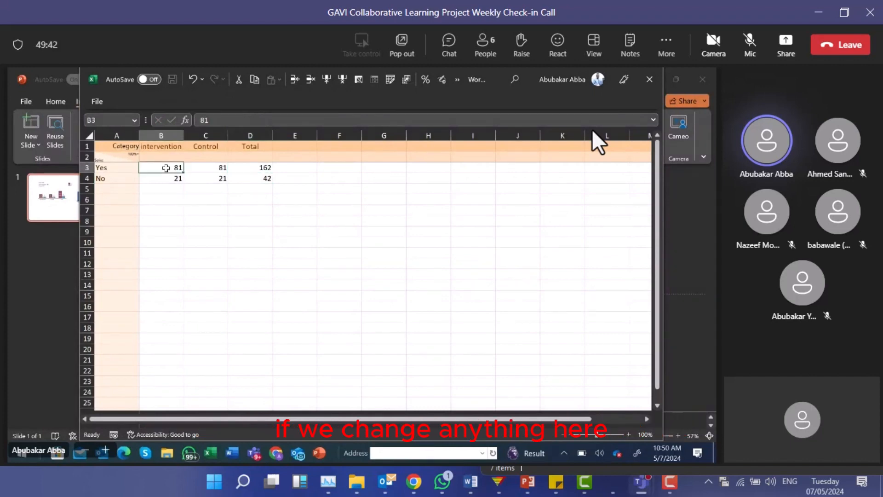
pyautogui.write('20')
pyautogui.press('Return')
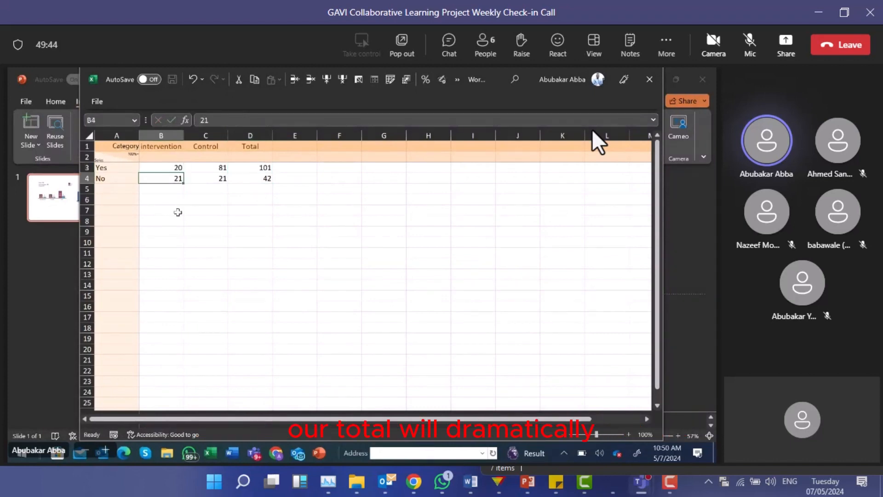
pyautogui.click(178, 230)
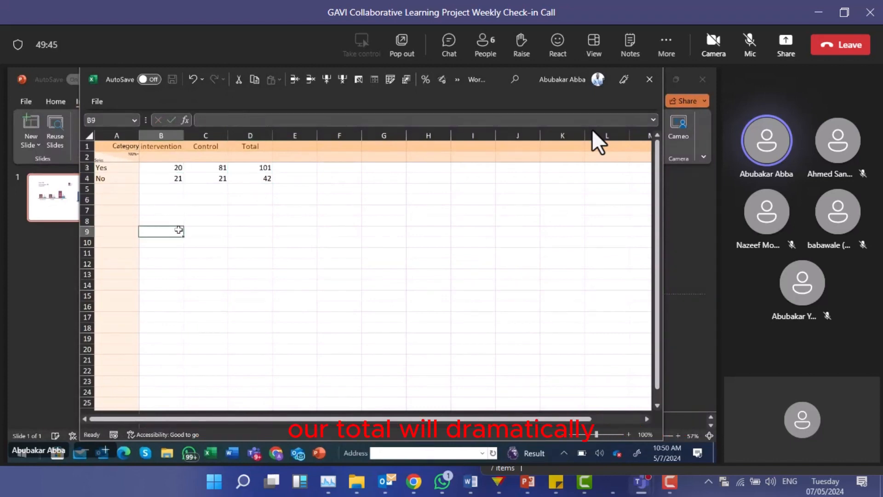
pyautogui.click(650, 80)
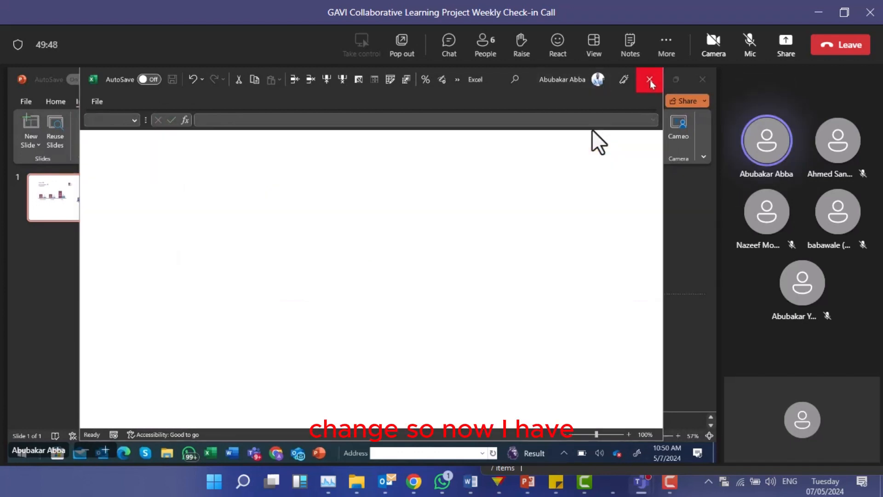
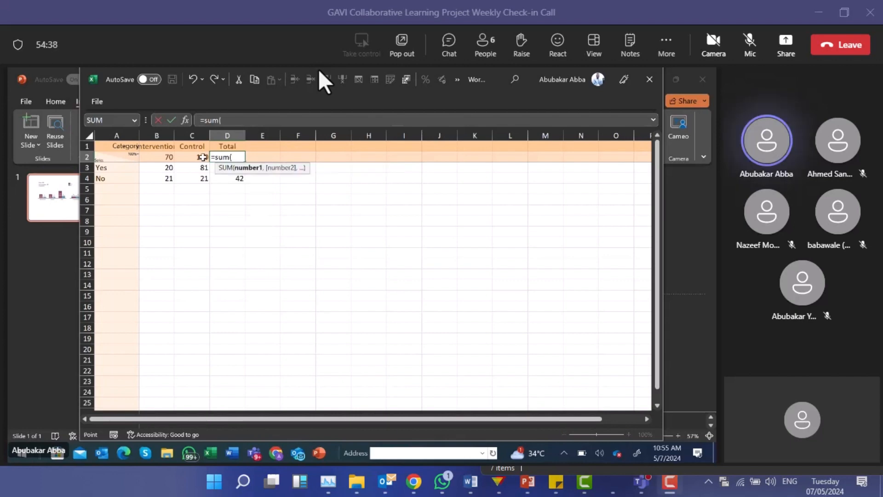
# Complete the SUM formula in D2 that adds the Intervention and Control values of the 100% row, and close the datasheet.
pyautogui.press('Return')
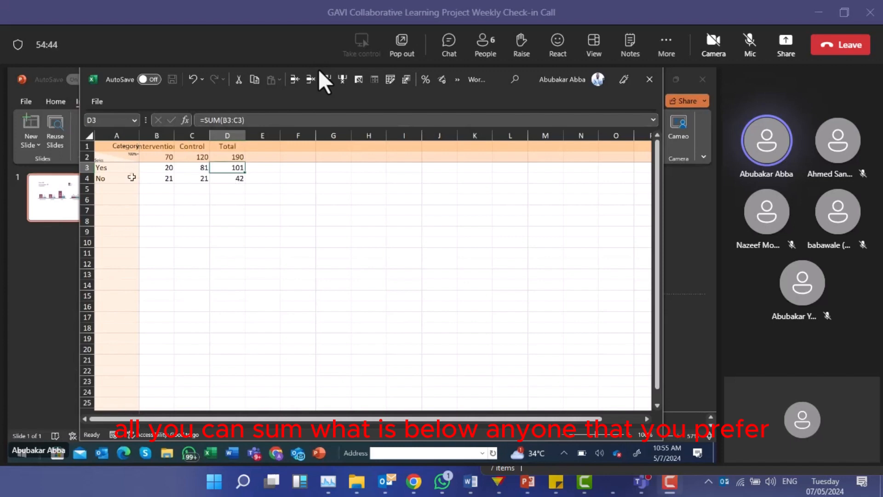
pyautogui.click(230, 198)
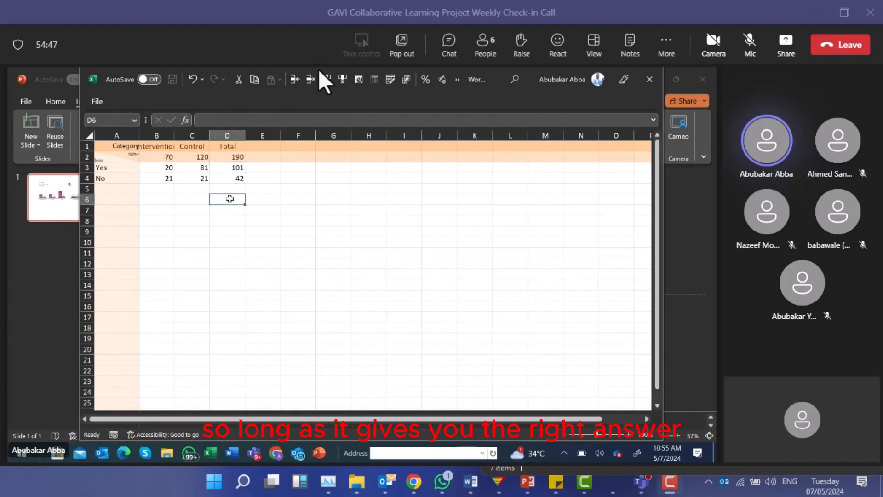
pyautogui.click(651, 89)
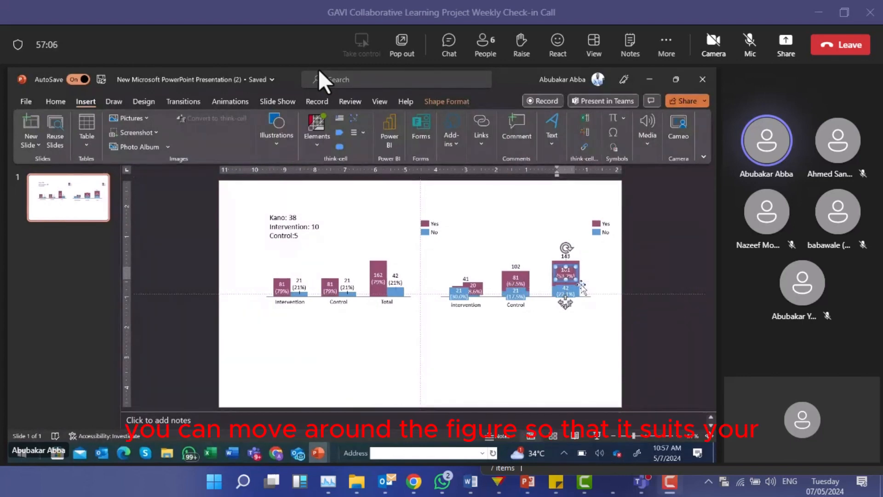
# Move the Total column's Yes label outside beside its segment and widen the chart's columns to a 10% gap.
pyautogui.moveTo(581, 284); pyautogui.dragTo(603, 282)
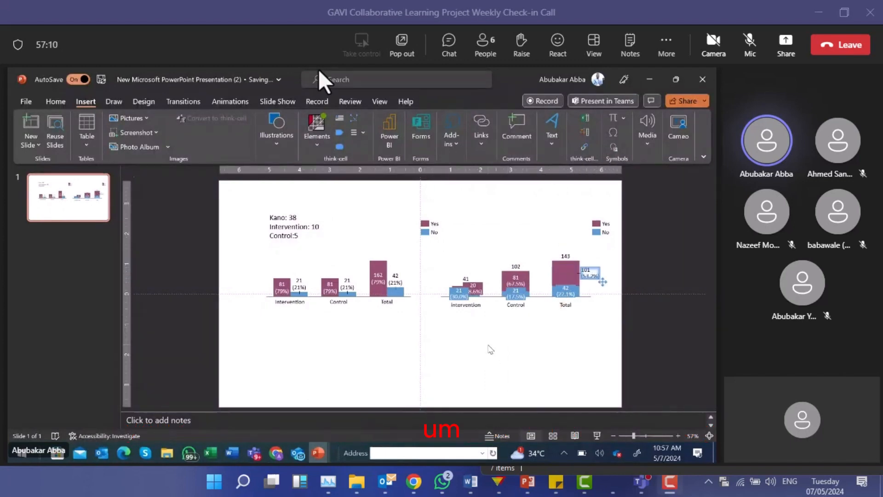
pyautogui.click(549, 280)
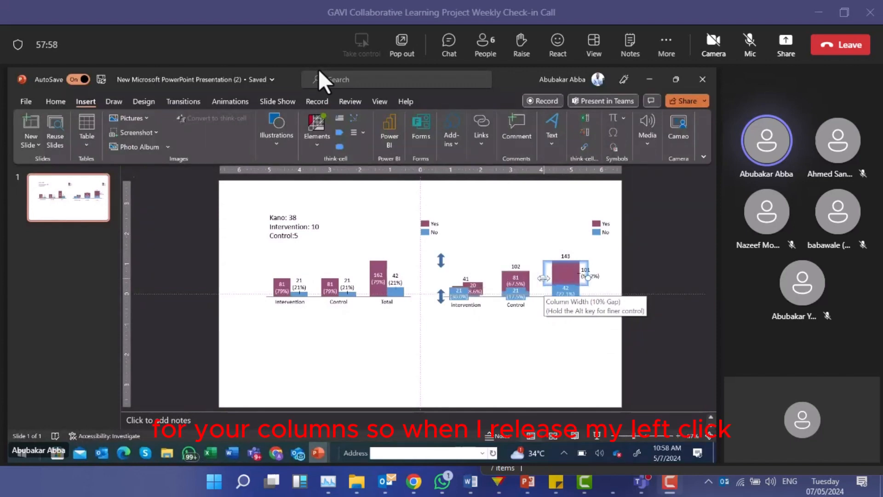
pyautogui.moveTo(543, 278); pyautogui.dragTo(543, 278)
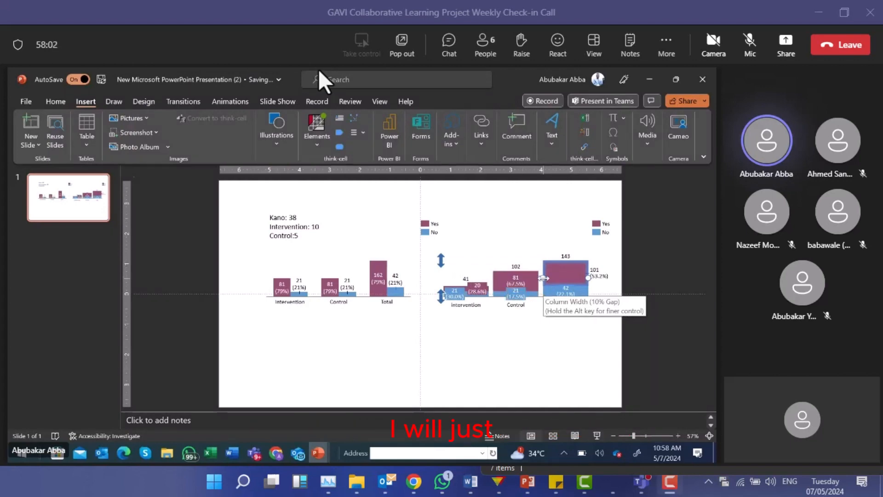
# Narrow the chart's columns to a 200% gap using the Control column, and widen them again to a medium width.
pyautogui.click(500, 278)
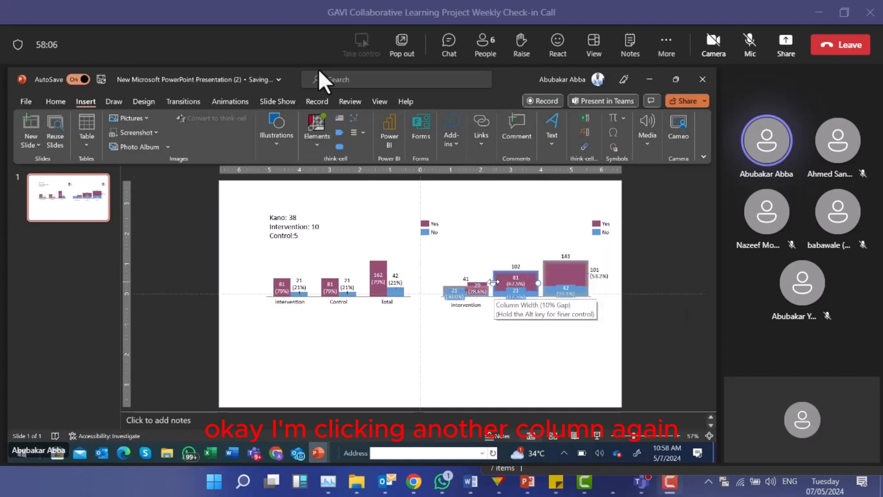
pyautogui.moveTo(493, 282); pyautogui.dragTo(515, 283)
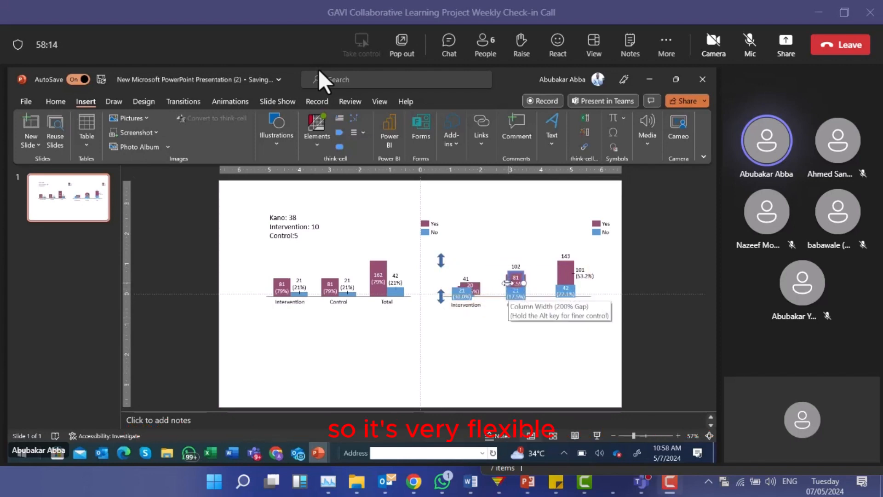
pyautogui.moveTo(508, 283); pyautogui.dragTo(496, 282)
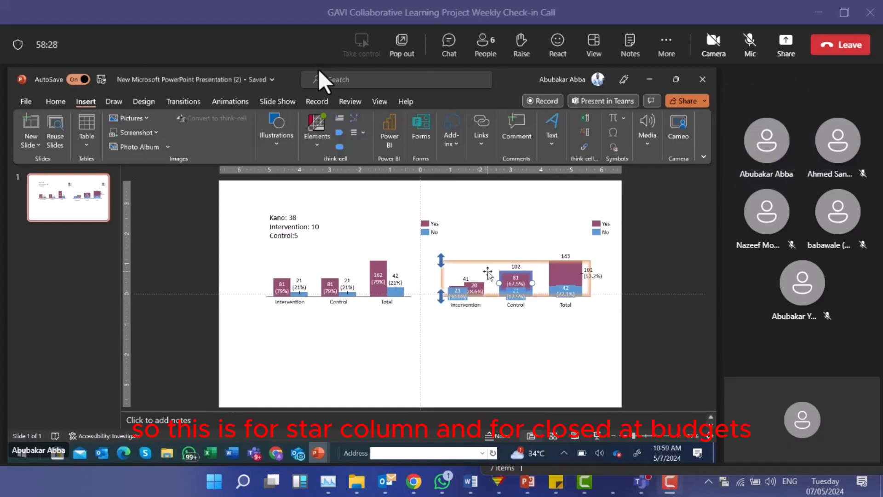
# Insert a think-cell pie chart on the slide below the Intervention, Control and Total column chart that shows whole-number percentages.
pyautogui.click(275, 140)
pyautogui.click(308, 325)
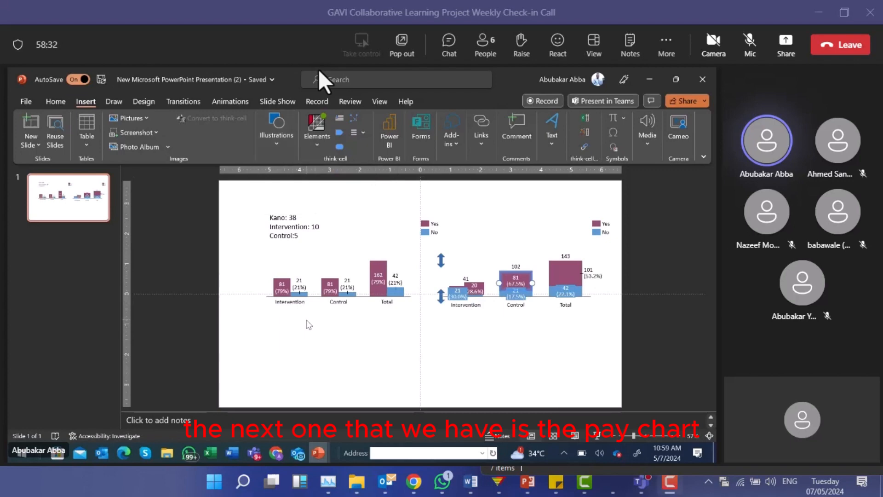
pyautogui.click(315, 147)
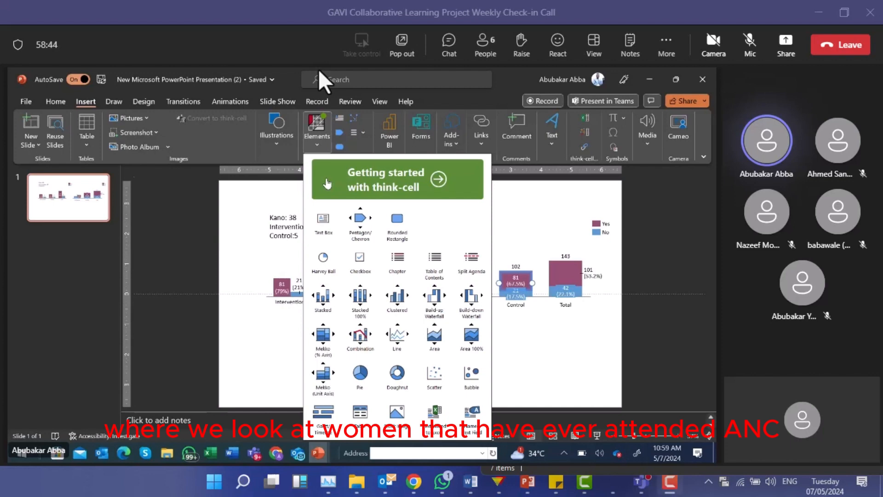
pyautogui.click(362, 375)
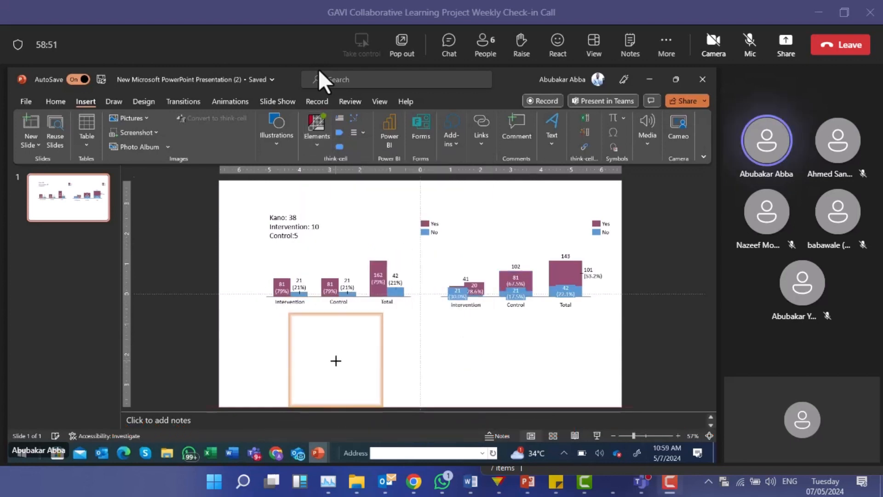
pyautogui.click(336, 360)
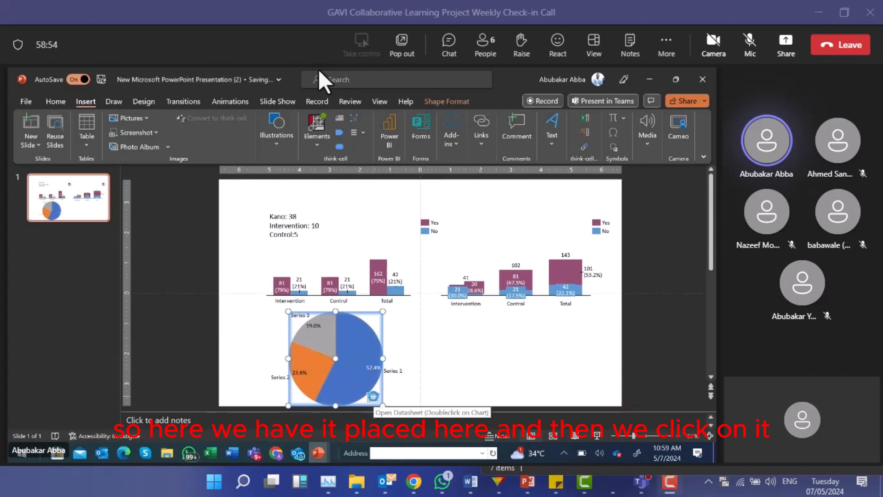
# Open the pie chart's datasheet and rename Series 1 as Anttended ANC.
pyautogui.click(373, 397)
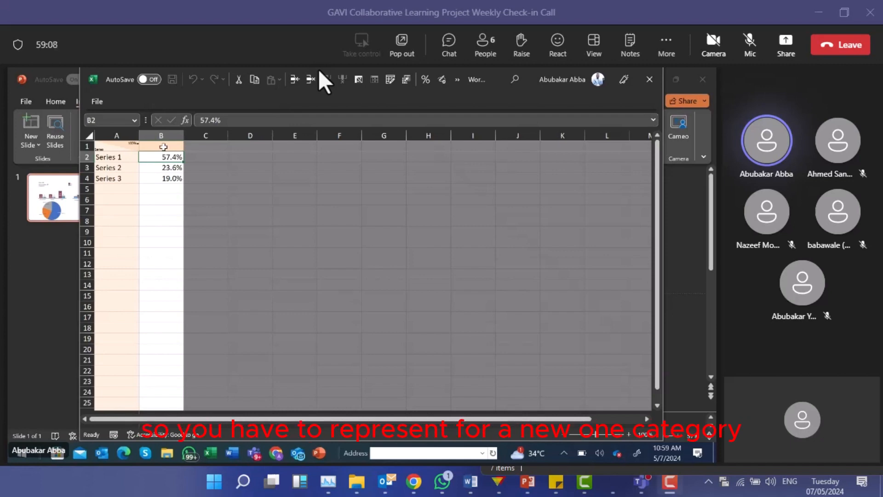
pyautogui.click(115, 156)
pyautogui.press('BackSpace')
pyautogui.write('Anttended')
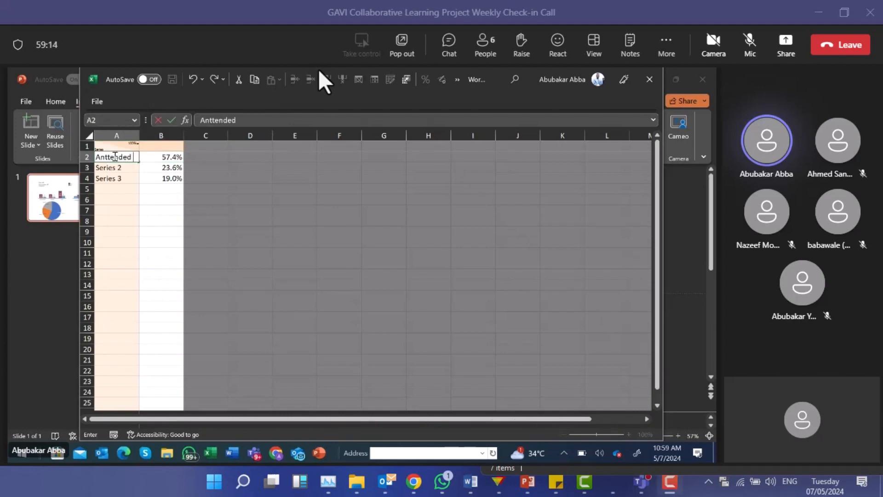
pyautogui.press('BackSpace')
pyautogui.press('BackSpace')
pyautogui.press('BackSpace')
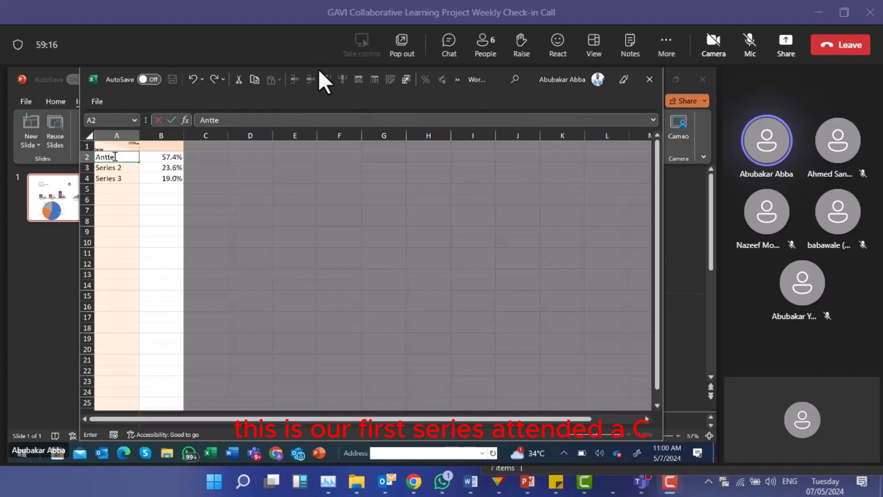
pyautogui.write('ded ANC')
pyautogui.click(150, 241)
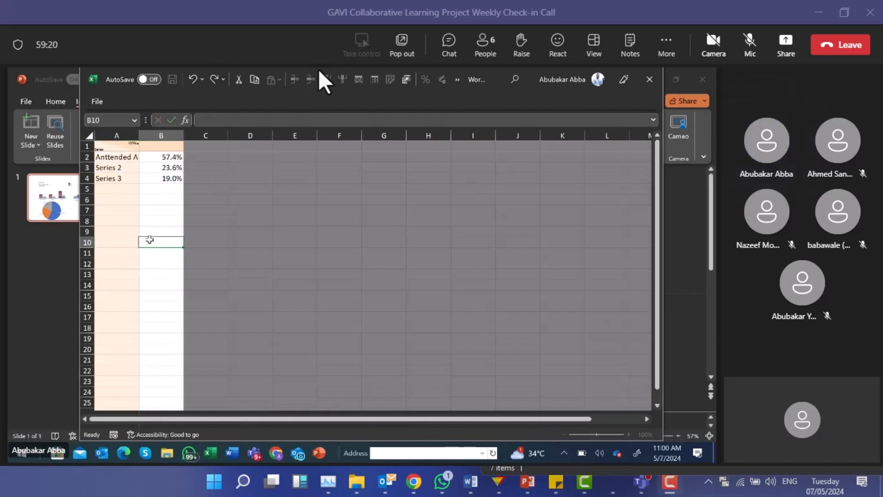
# Rename Series 2 in the pie chart's datasheet as Did not attend ANC.
pyautogui.click(109, 169)
pyautogui.write('Di')
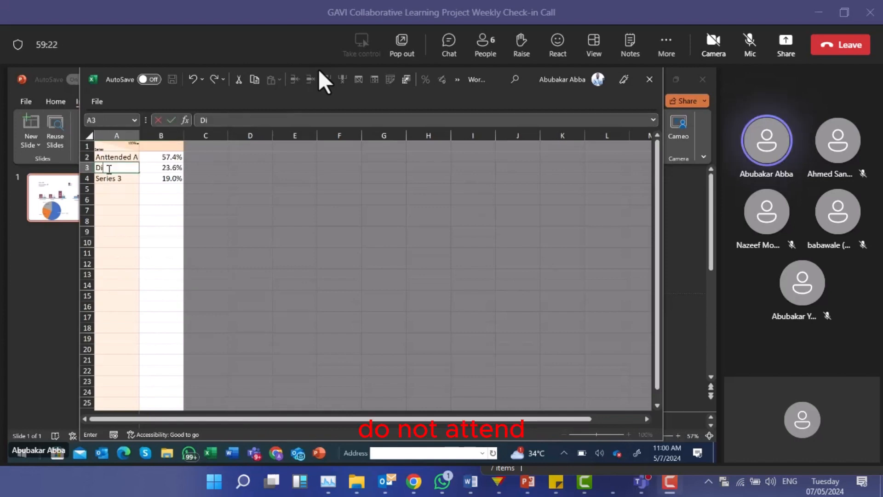
pyautogui.write('d not attend ANC')
pyautogui.press('Return')
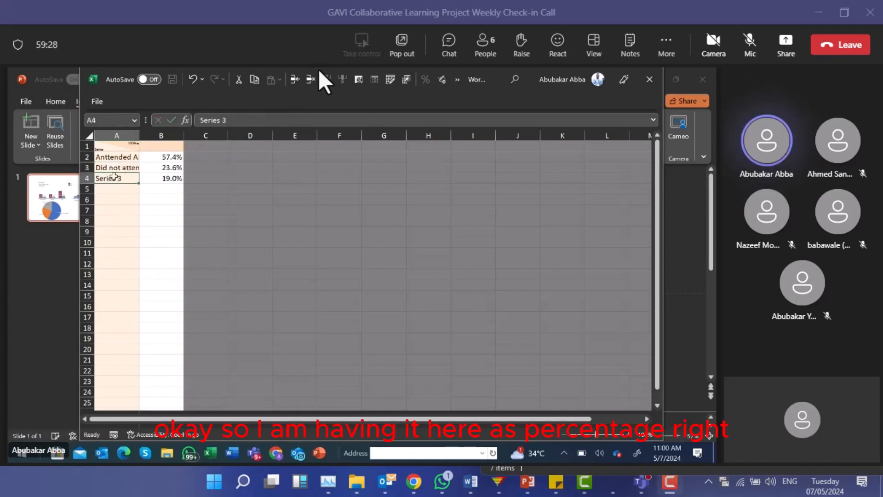
# Clear the Series 3 name and its value in B4 from the pie chart's datasheet.
pyautogui.press('Delete')
pyautogui.click(165, 180)
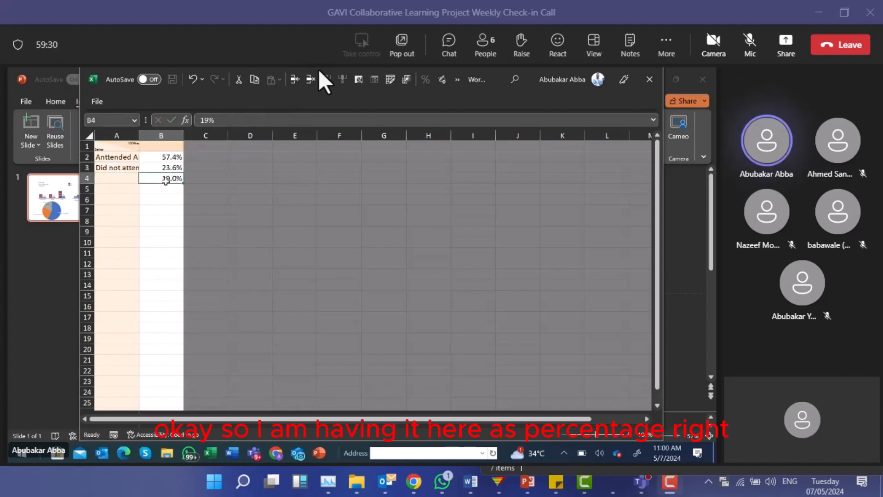
pyautogui.press('Delete')
# Enter 1200 in B2 for the attended series and 15000% in B3 for the Did not attend ANC series.
pyautogui.click(162, 158)
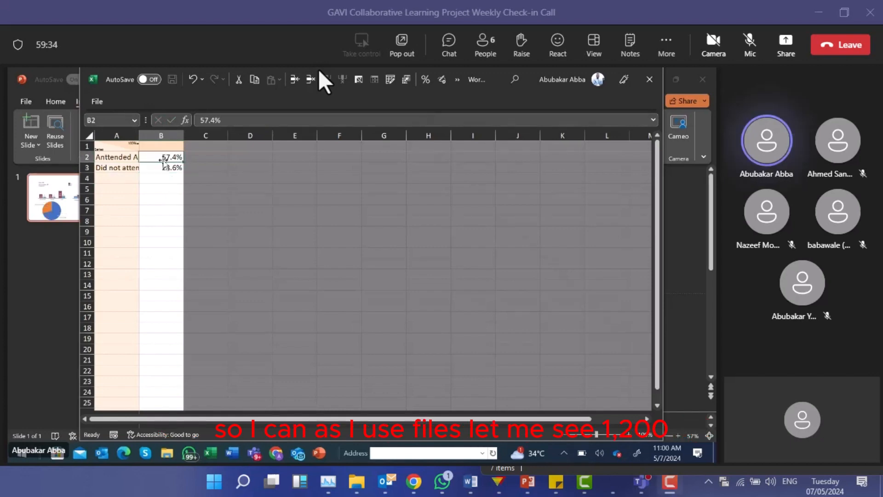
pyautogui.press('BackSpace')
pyautogui.write('1200')
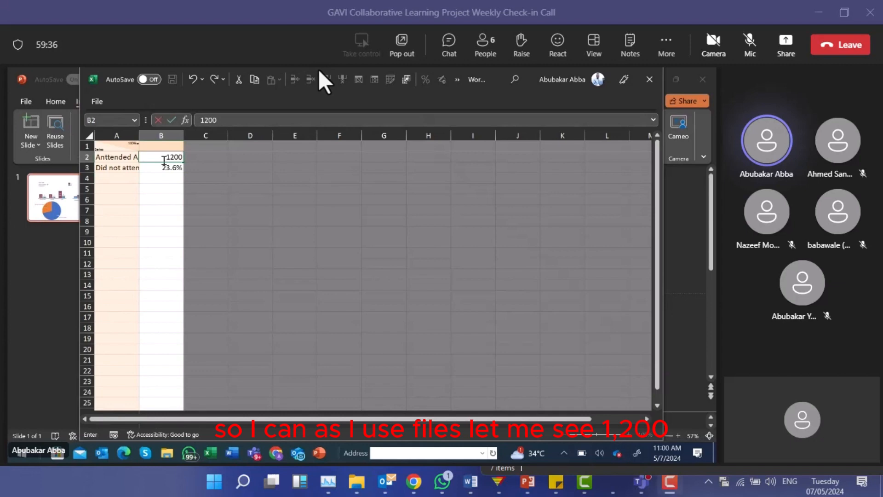
pyautogui.click(165, 167)
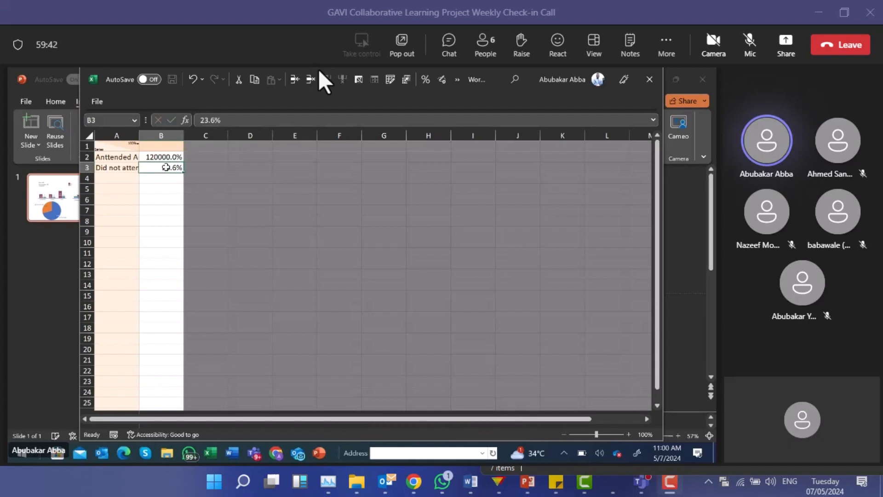
pyautogui.write('15000')
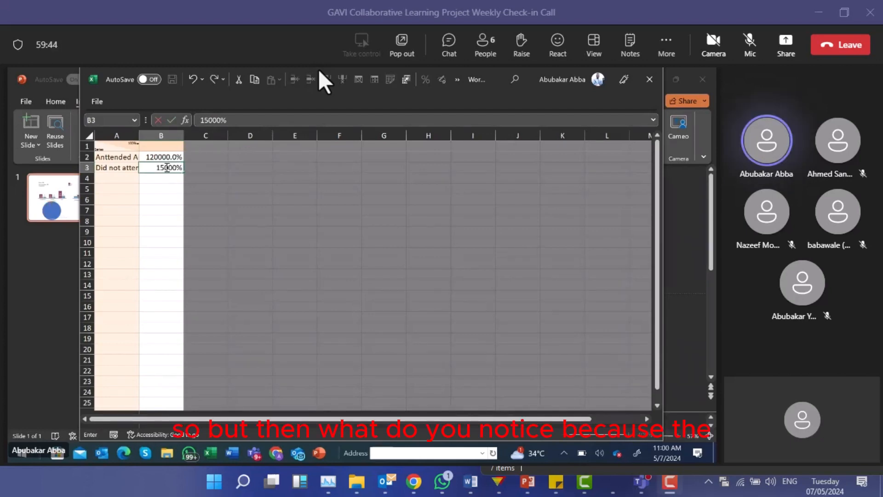
pyautogui.click(161, 231)
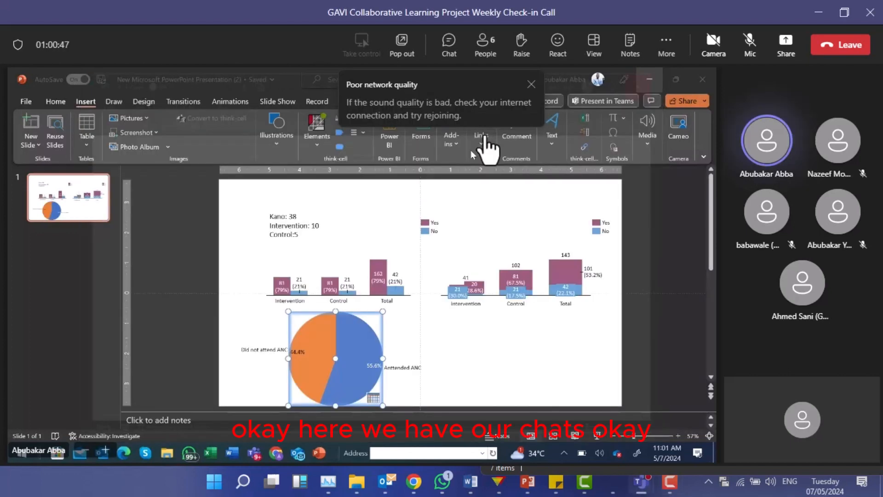
# Move the pie chart slightly to the right, delete both of its series labels and select the chart.
pyautogui.moveTo(302, 311); pyautogui.dragTo(309, 311)
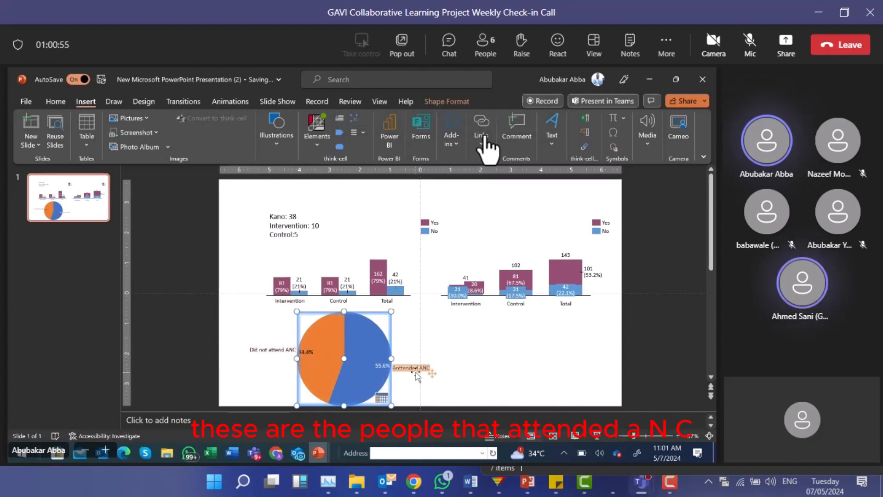
pyautogui.click(262, 351)
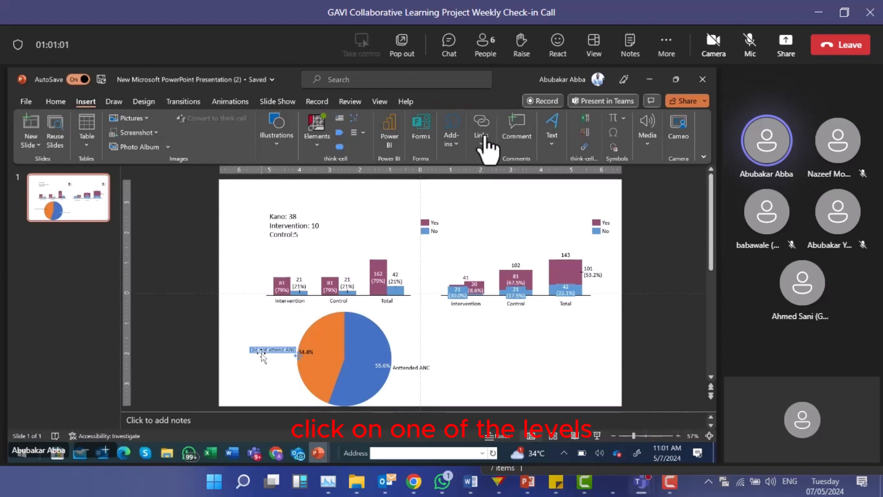
pyautogui.hotkey('ctrl', 'a')
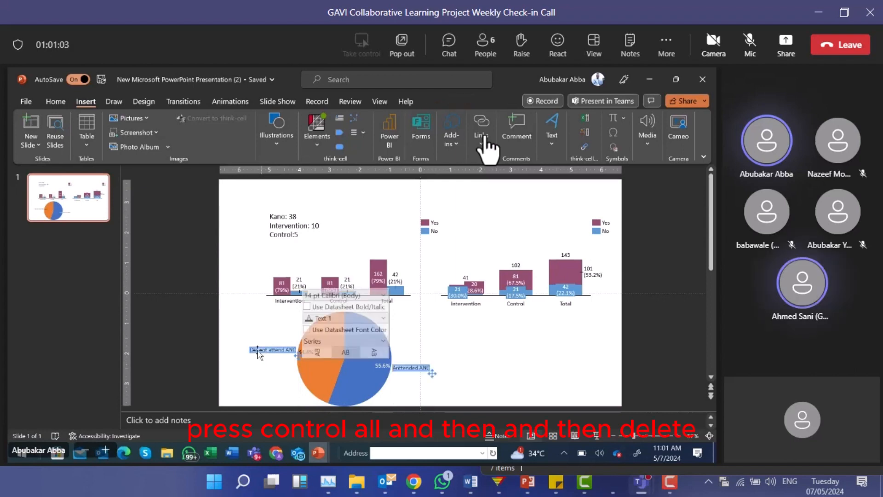
pyautogui.press('Delete')
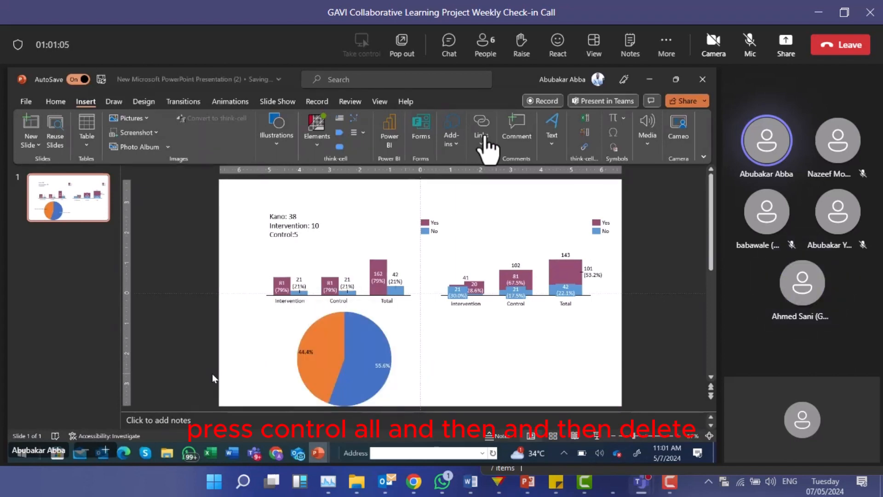
pyautogui.click(315, 318)
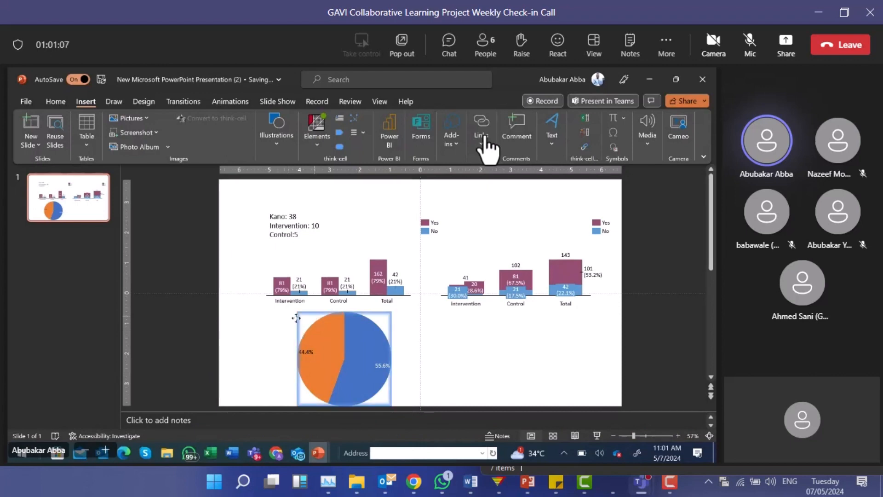